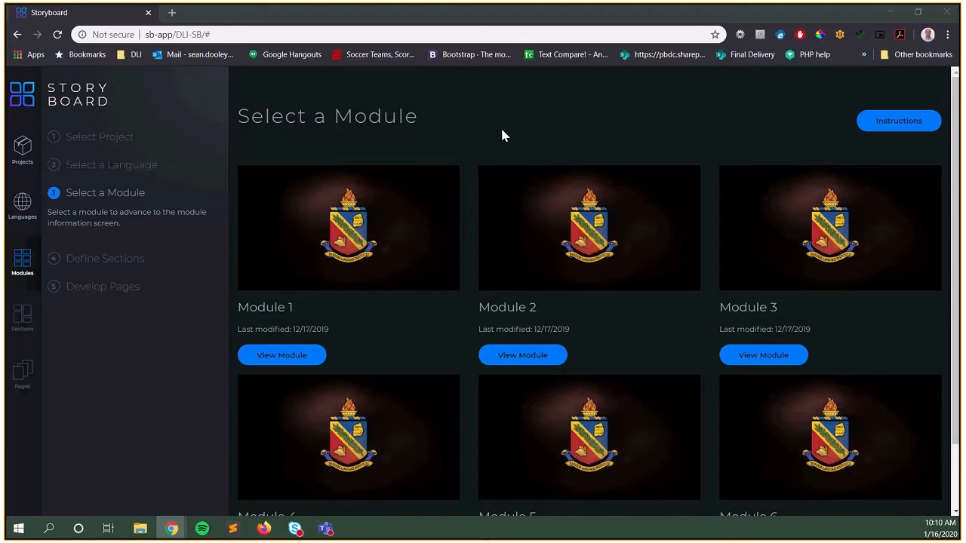
Open and build Module 1, and view the target language content on its Military Modernization introduction page
click(279, 357)
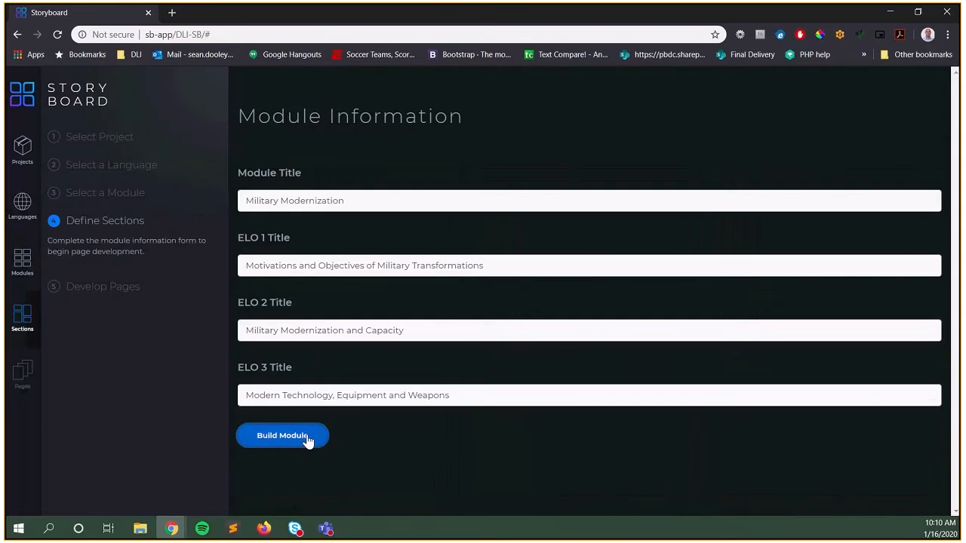
click(306, 437)
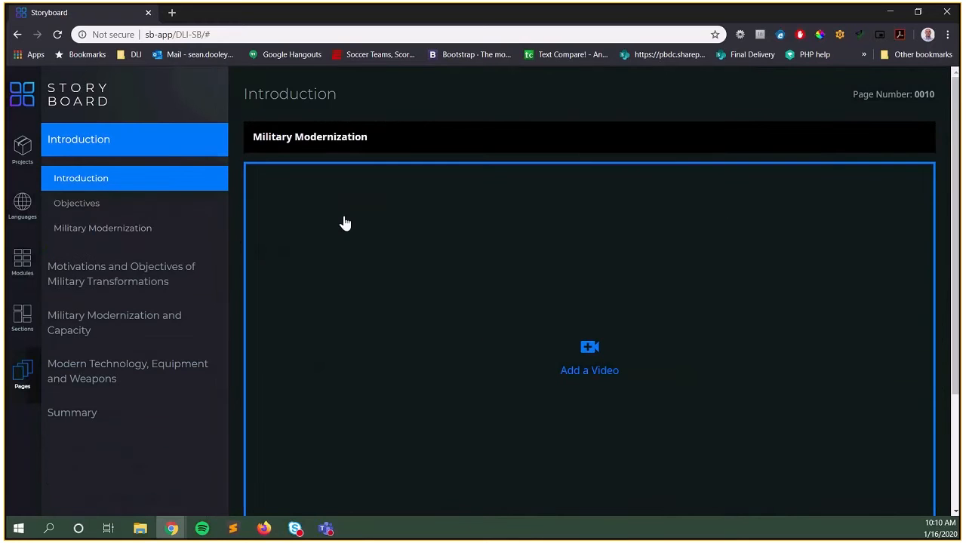
click(130, 230)
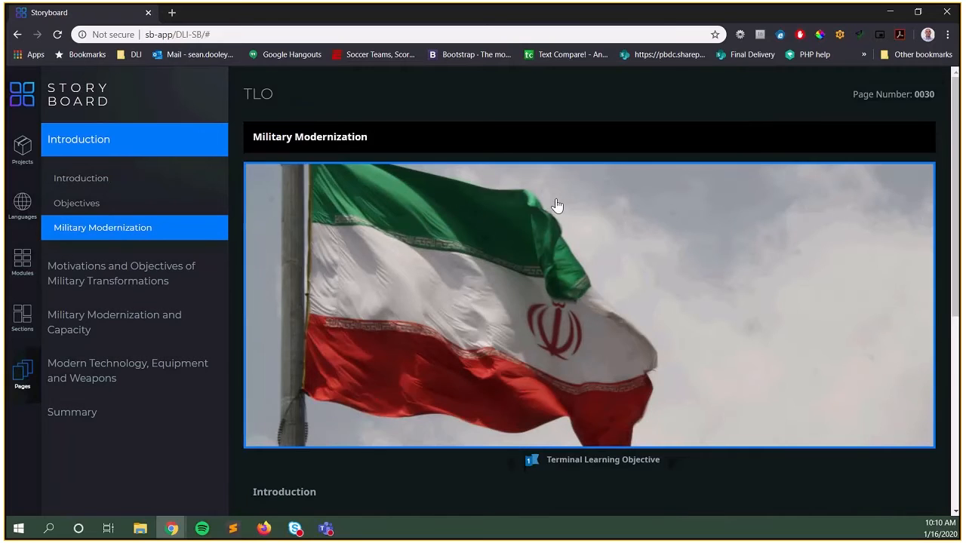
scroll(558, 206, down, 2)
scroll(557, 205, down, 2)
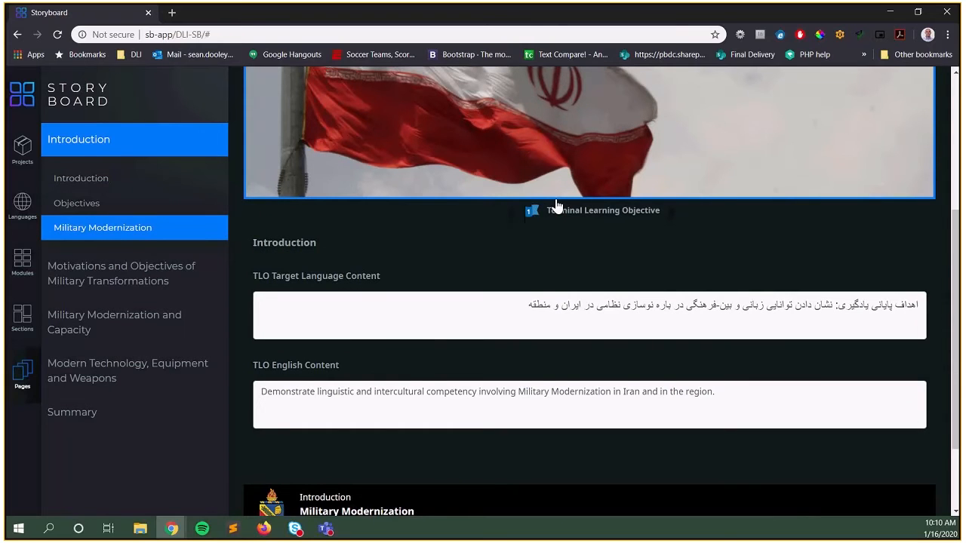
Add TEST at the end of the TLO Target Language Content text and delete it again
drag(529, 305, 930, 287)
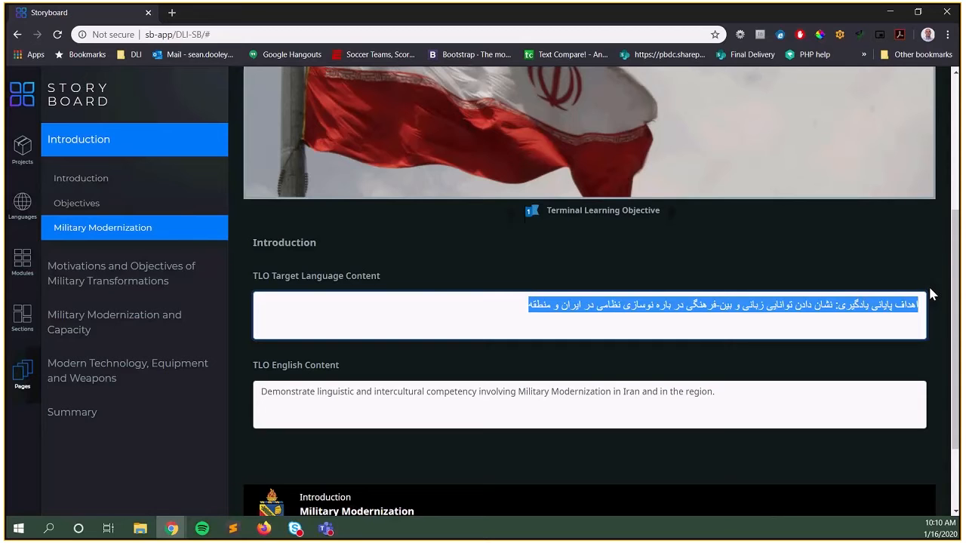
click(533, 307)
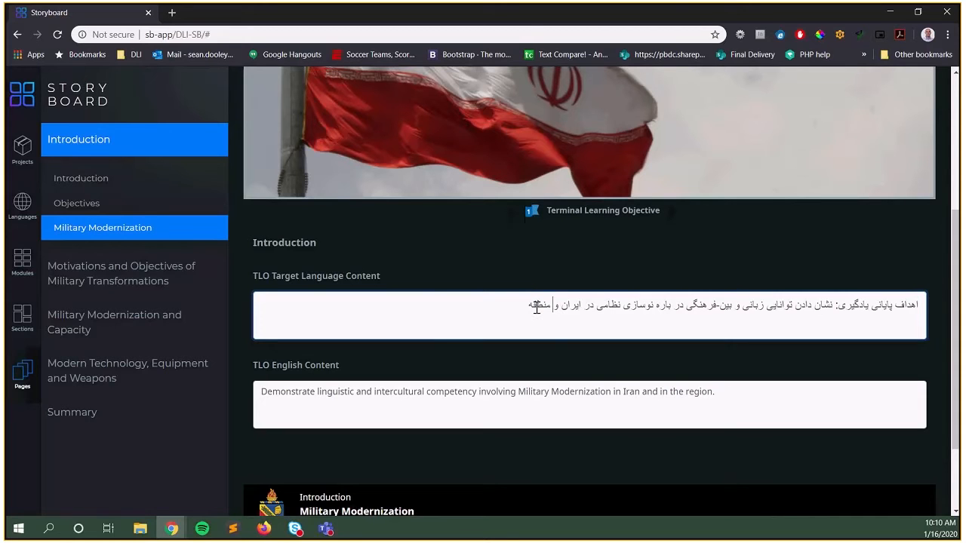
click(536, 307)
text(TEST)
key(shift+Right)
key(shift+Right)
key(shift+Right)
key(shift+Right)
key(BackSpace)
scroll(575, 311, up, 3)
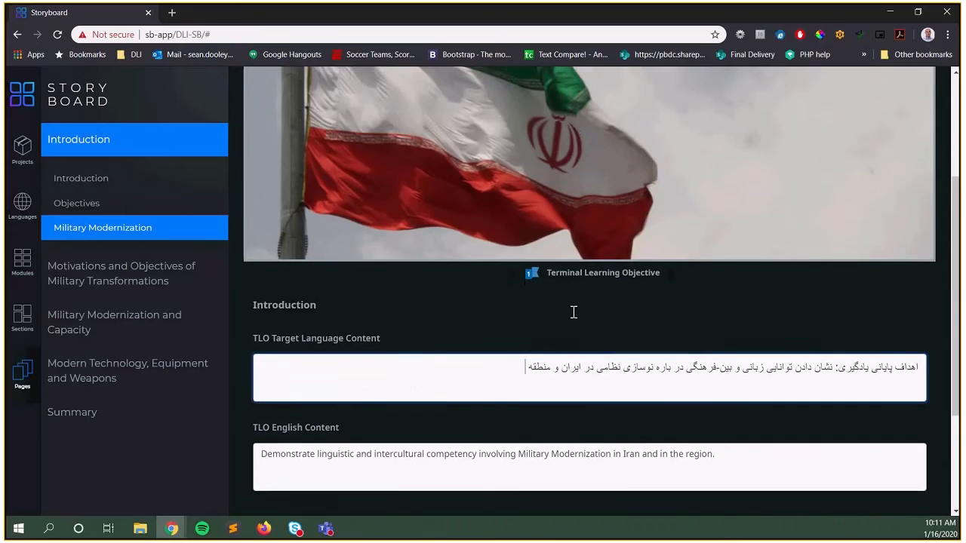
scroll(574, 317, down, 3)
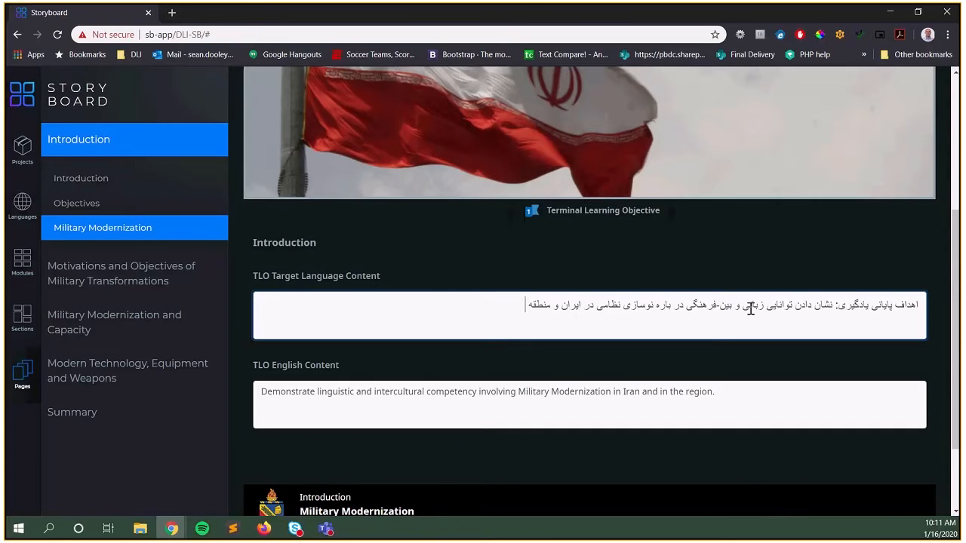
Open the Reading 1 page of the Motivations and Objectives of Military Transformations section and go to its content
click(158, 267)
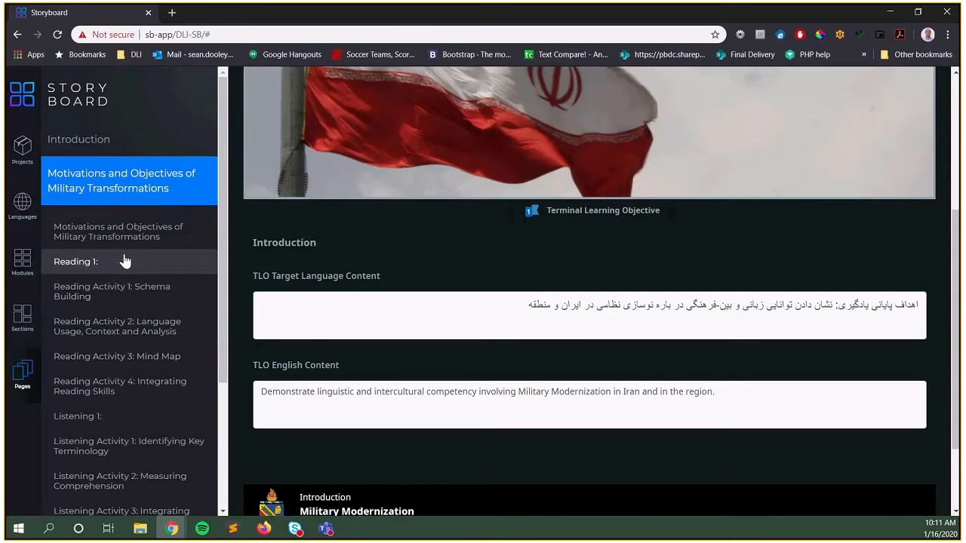
click(125, 261)
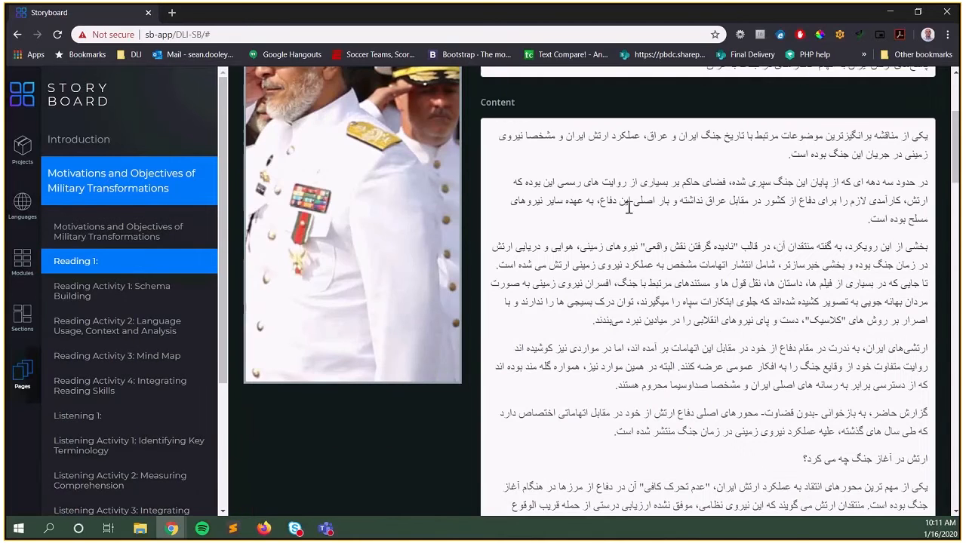
scroll(629, 208, up, 1)
scroll(629, 210, up, 1)
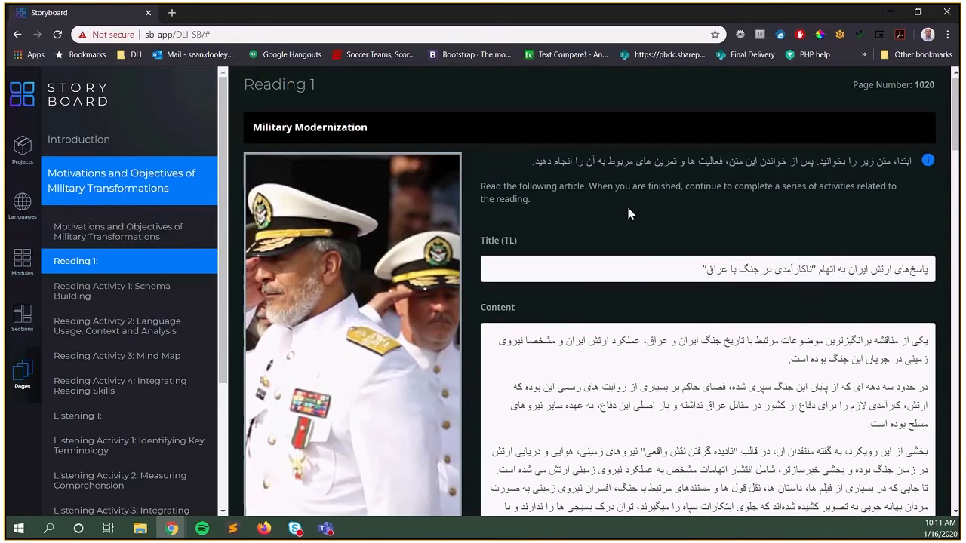
scroll(628, 213, up, 1)
scroll(628, 214, down, 1)
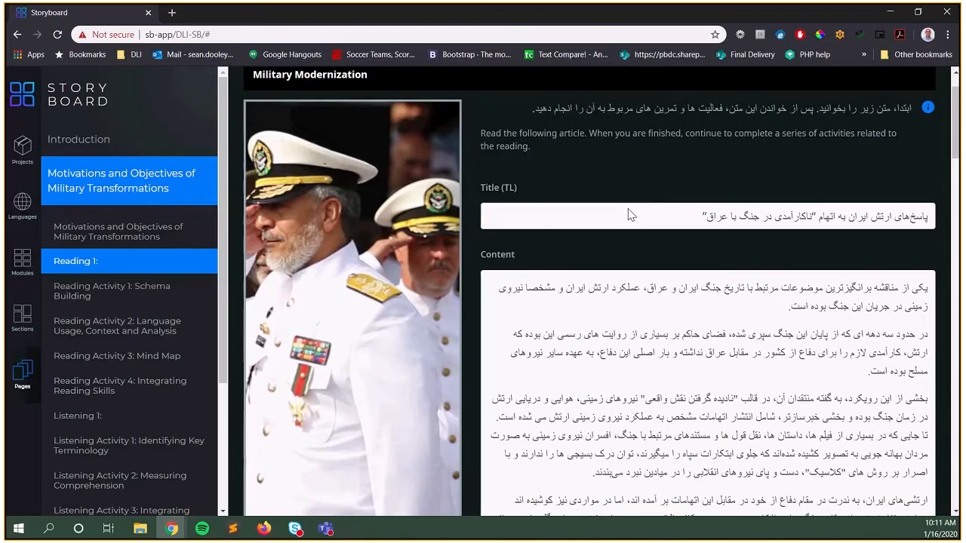
scroll(630, 215, down, 2)
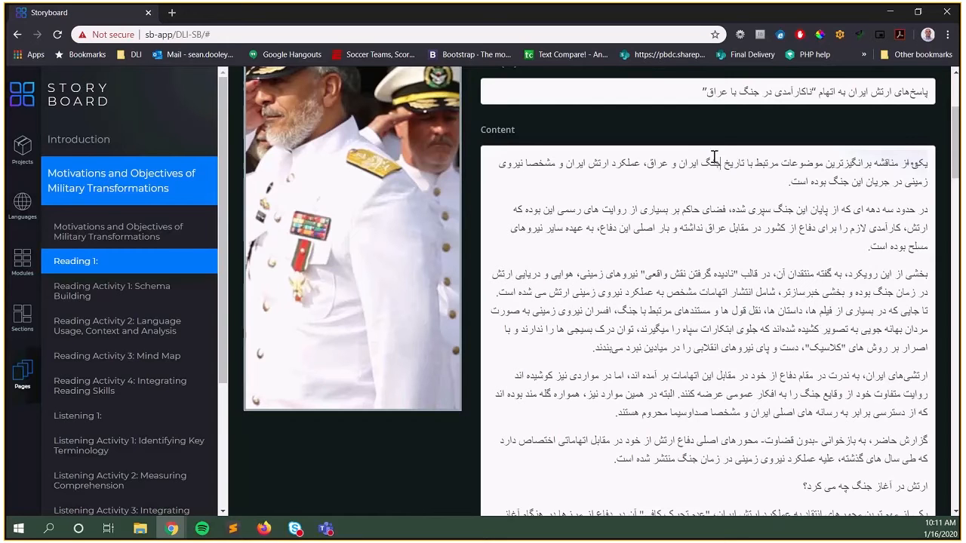
In the first content paragraph, make the phrase "جنگ ایران و" bold and italicize the adjoining parts of "موضوعات مرتبط"
drag(678, 166, 722, 161)
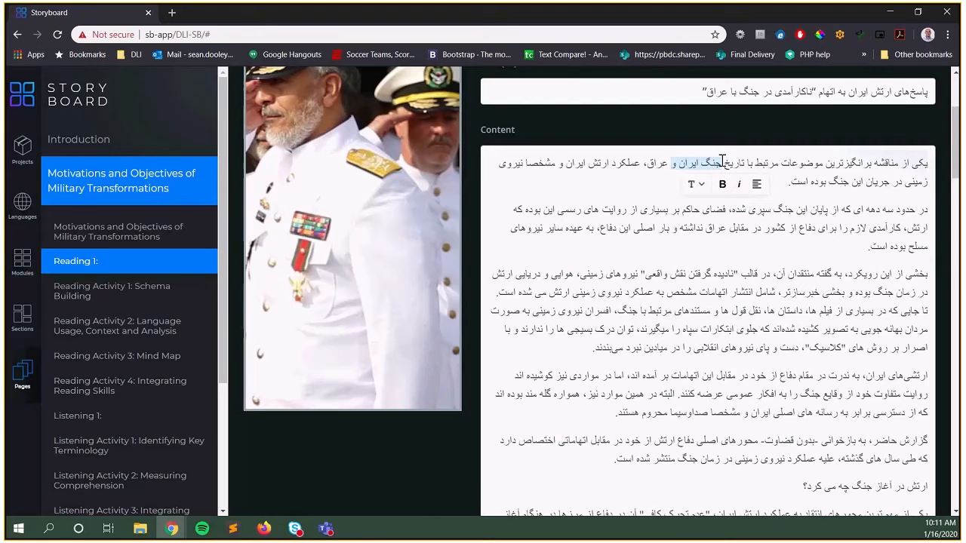
click(723, 185)
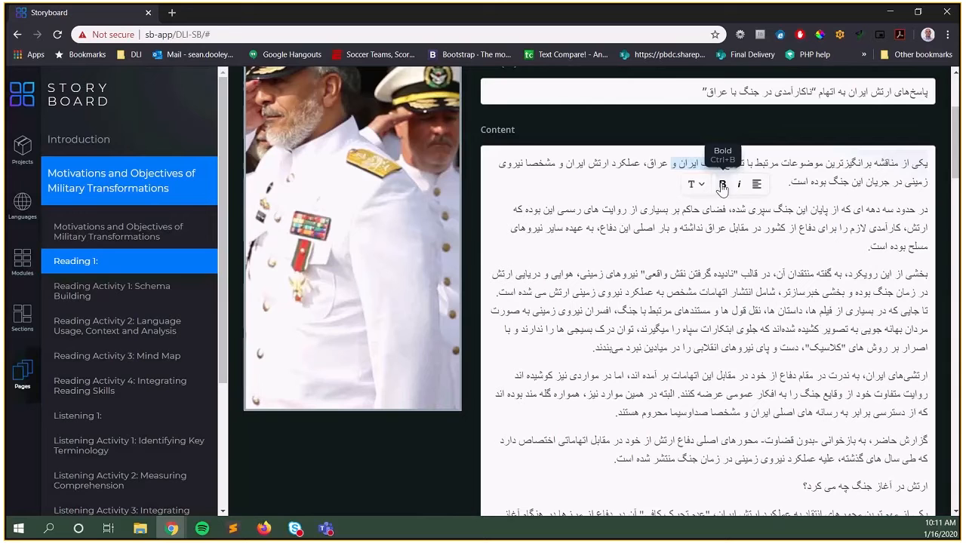
click(739, 225)
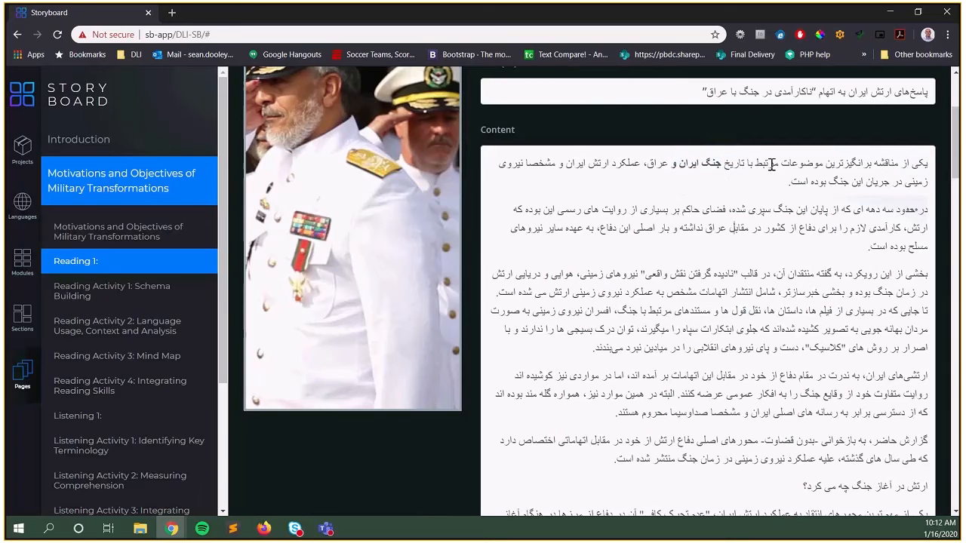
drag(771, 165, 807, 164)
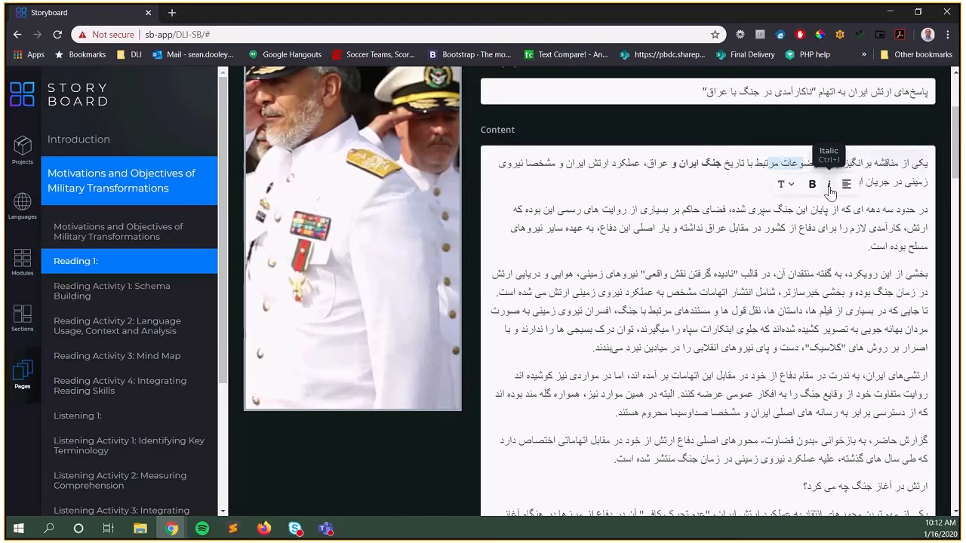
click(829, 186)
Insert TSET after "فضای" in the second content paragraph, select it and open its alignment options
click(701, 210)
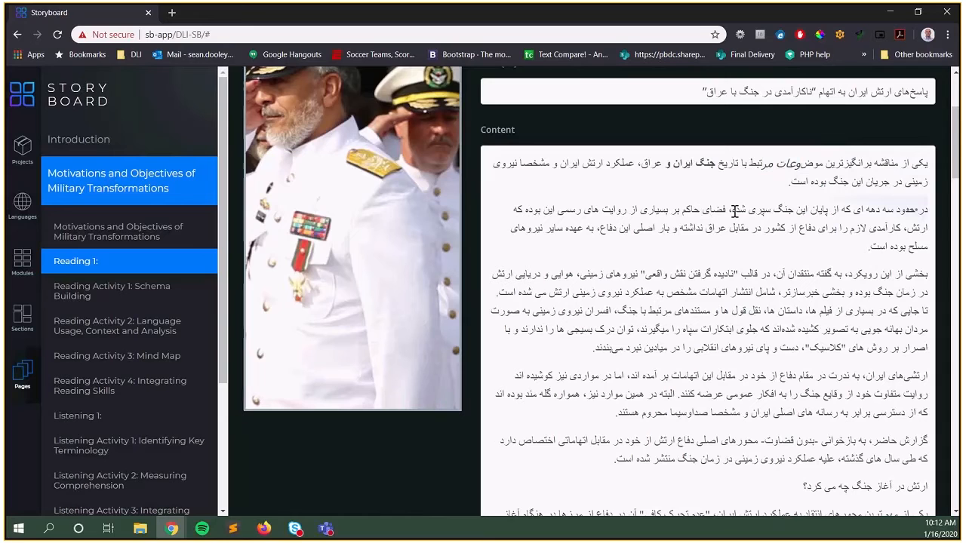
text(TSET)
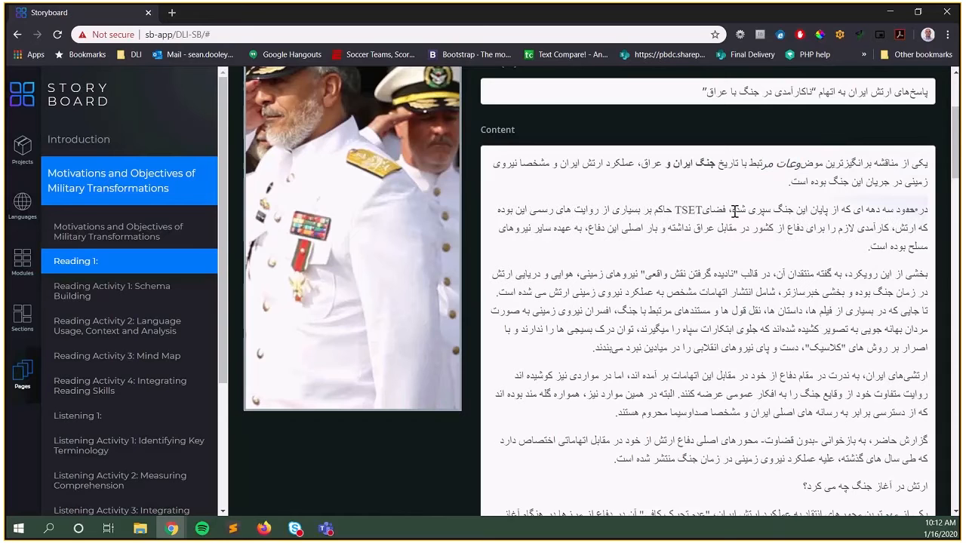
key(shift+Right)
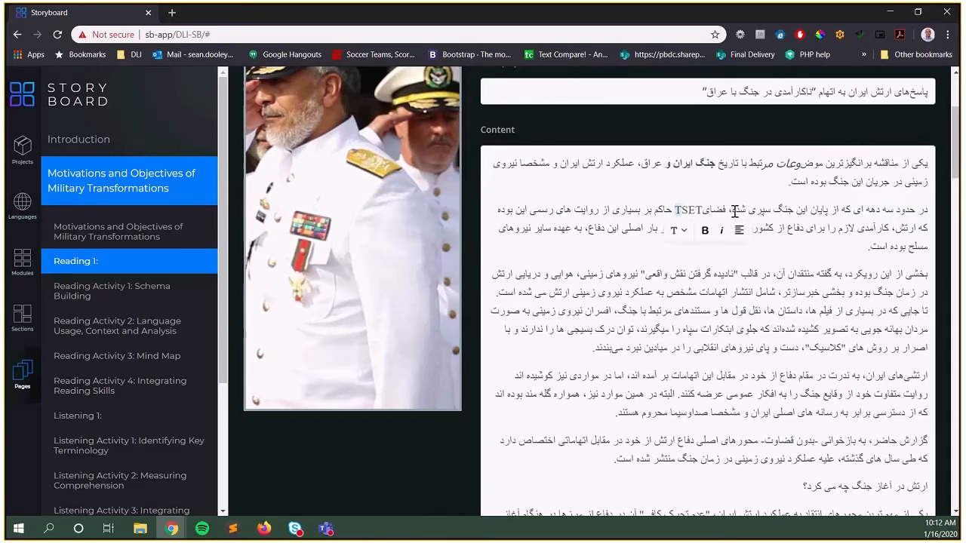
key(shift+Right)
key(shift+Right)
key(shift+Right)
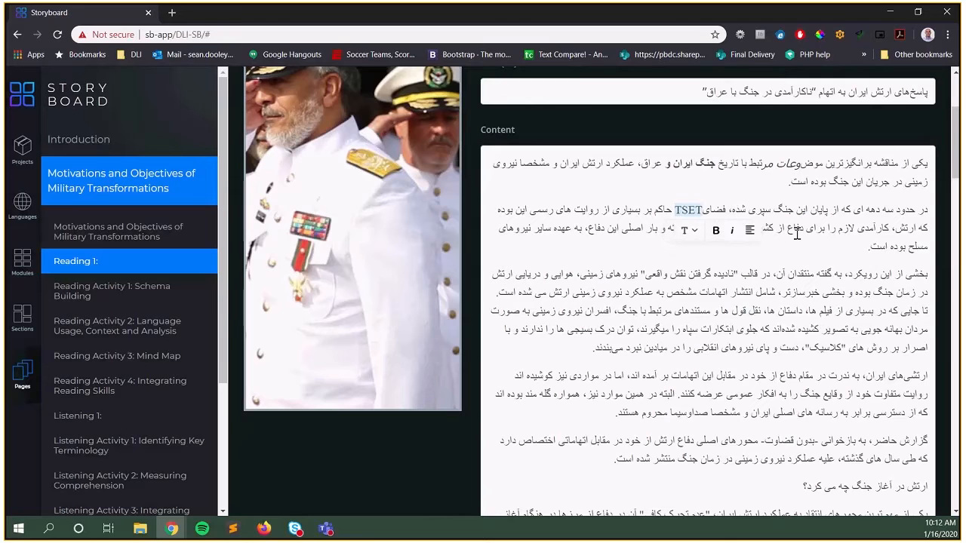
click(748, 232)
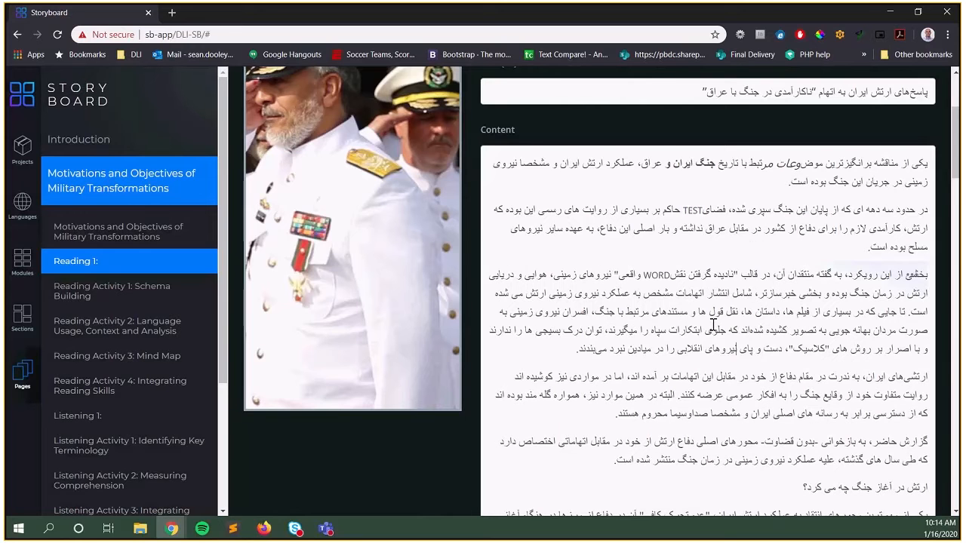
Look through the Reading 1 text, selecting the phrase "کجا دارید می روید؟ کودتا" to check how its formatting options follow the text
scroll(712, 329, down, 1)
scroll(712, 328, down, 5)
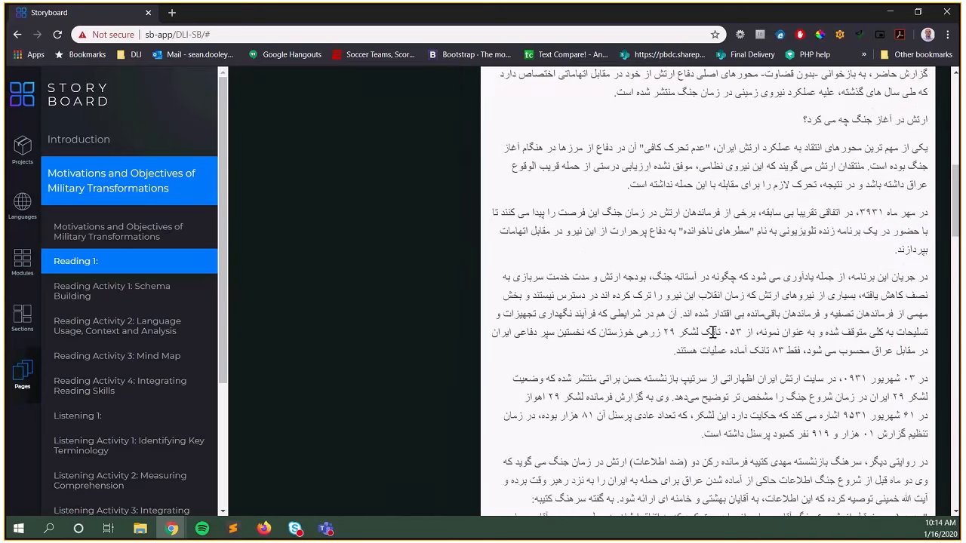
scroll(712, 332, down, 6)
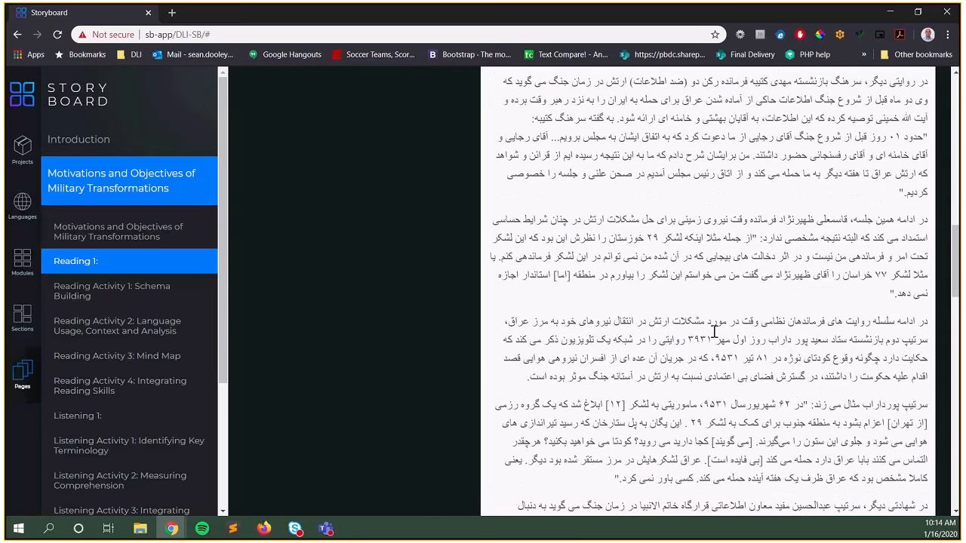
scroll(714, 332, down, 2)
drag(709, 317, 617, 316)
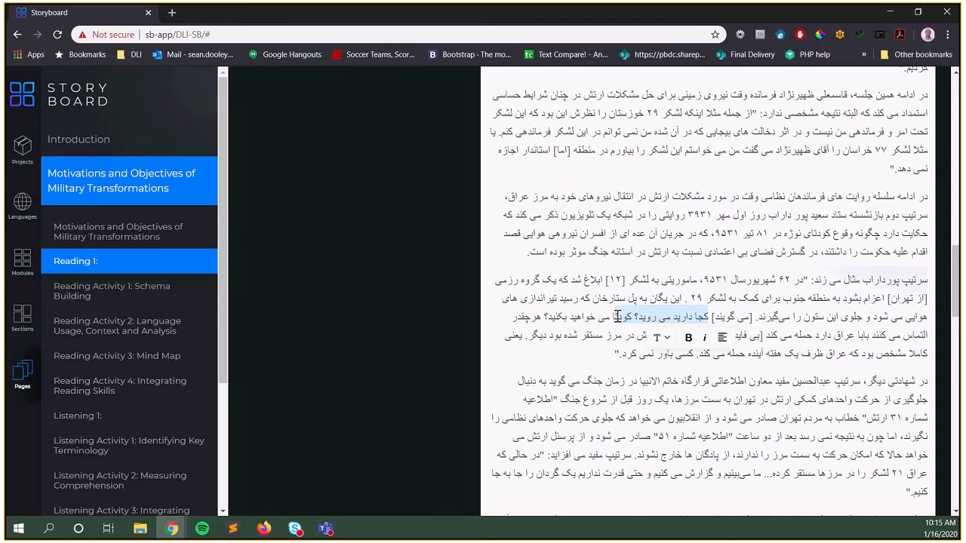
scroll(636, 236, down, 1)
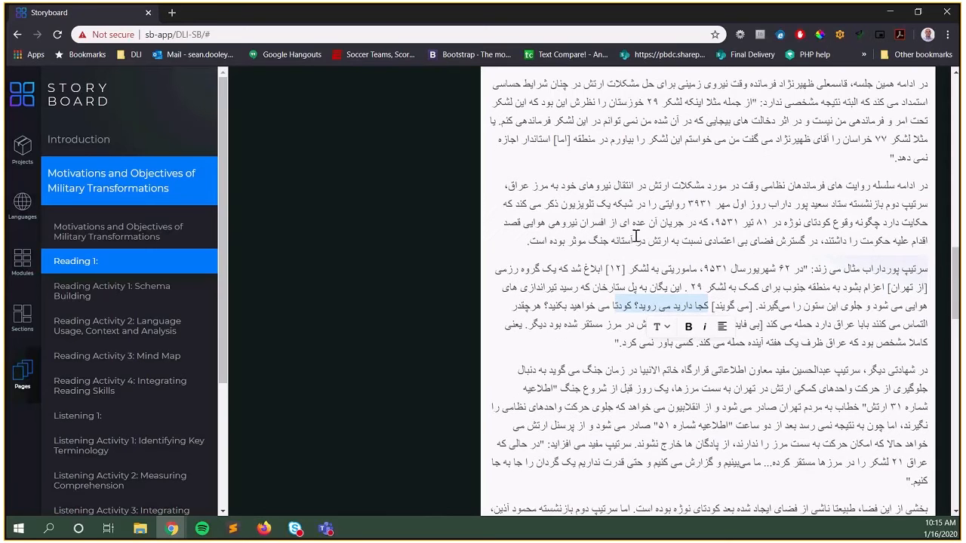
scroll(636, 236, down, 3)
scroll(636, 236, down, 3)
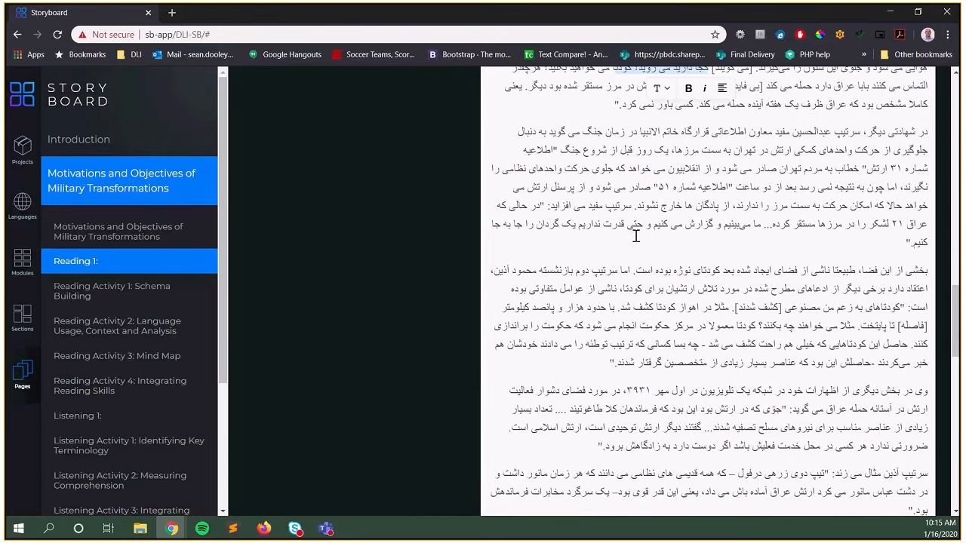
scroll(636, 236, up, 2)
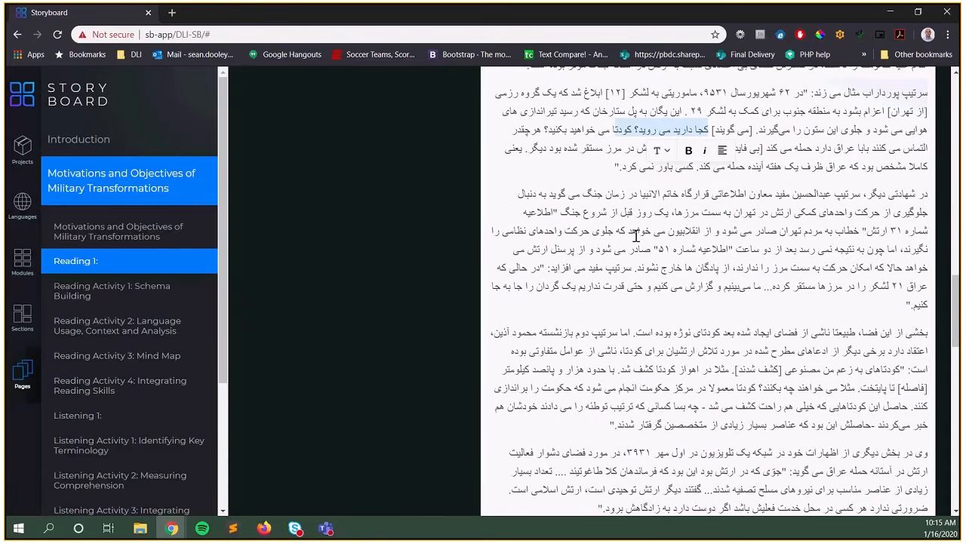
scroll(636, 236, up, 1)
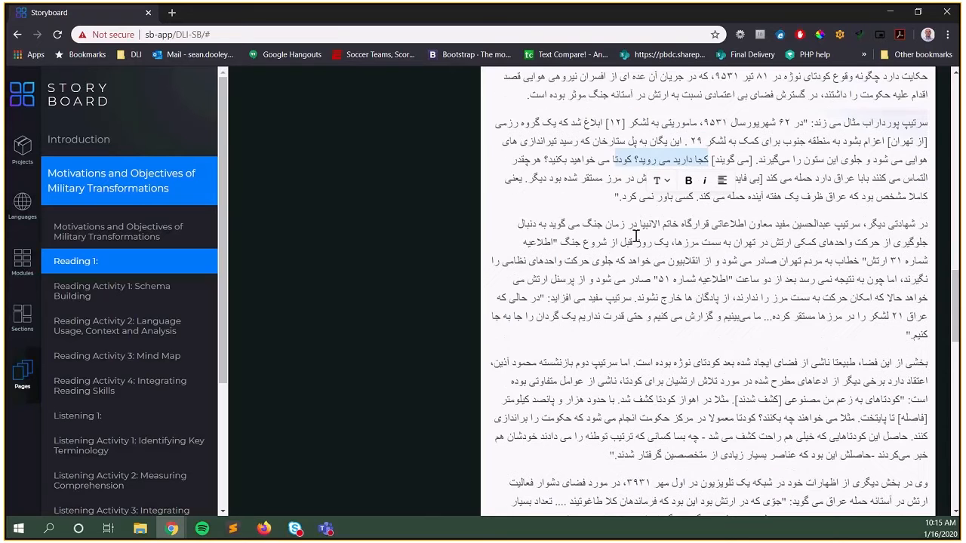
scroll(636, 236, up, 1)
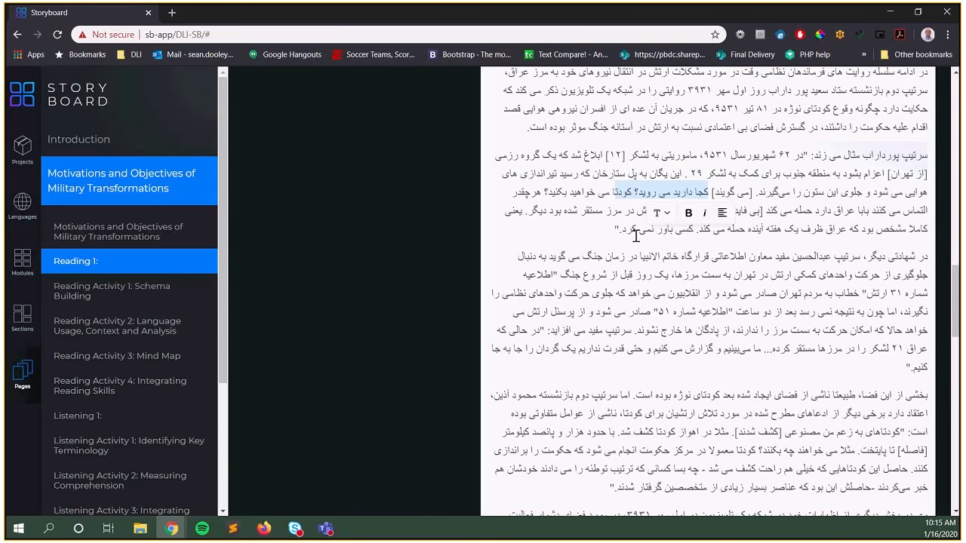
Return to the beginning of the Reading 1 content and examine the English words inserted in the second and third paragraphs
scroll(636, 236, up, 4)
scroll(637, 236, up, 7)
scroll(636, 236, up, 10)
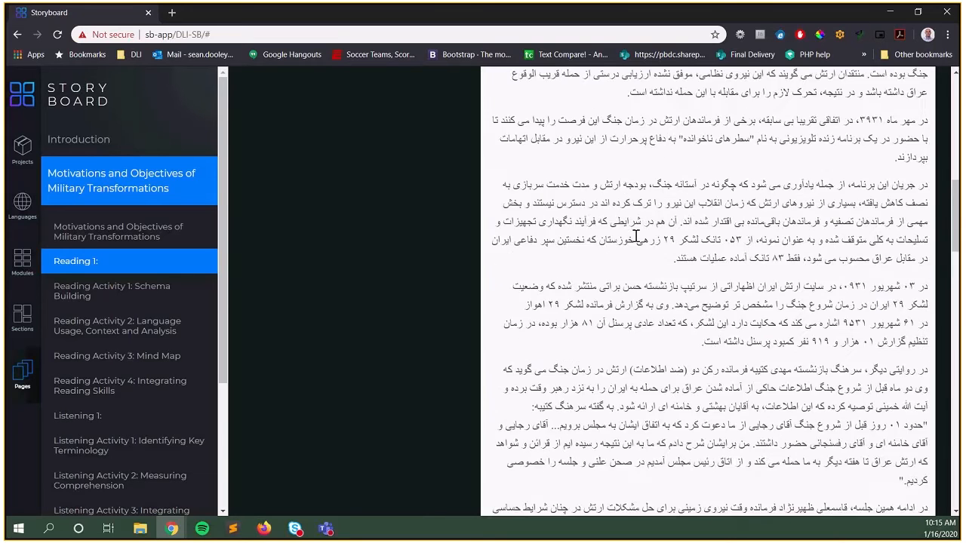
scroll(636, 236, up, 8)
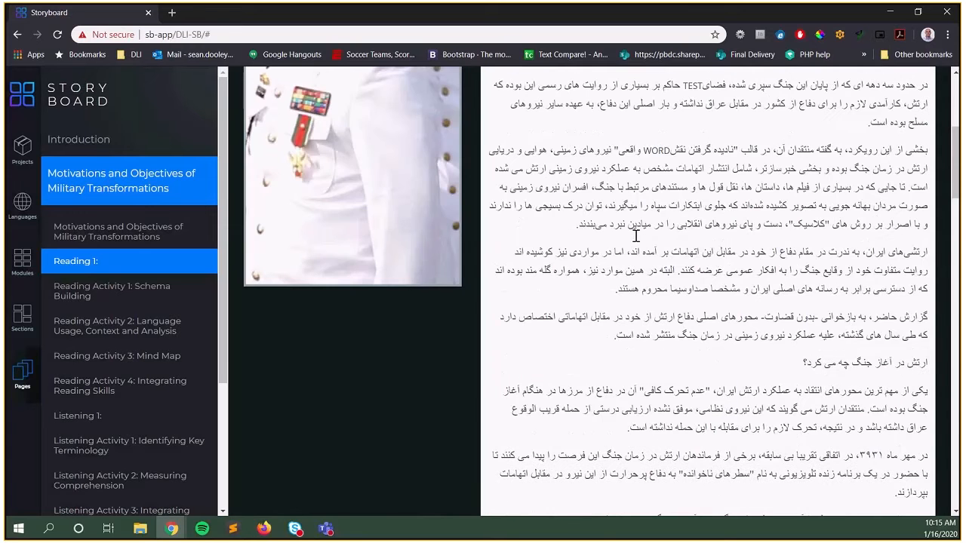
scroll(636, 236, up, 1)
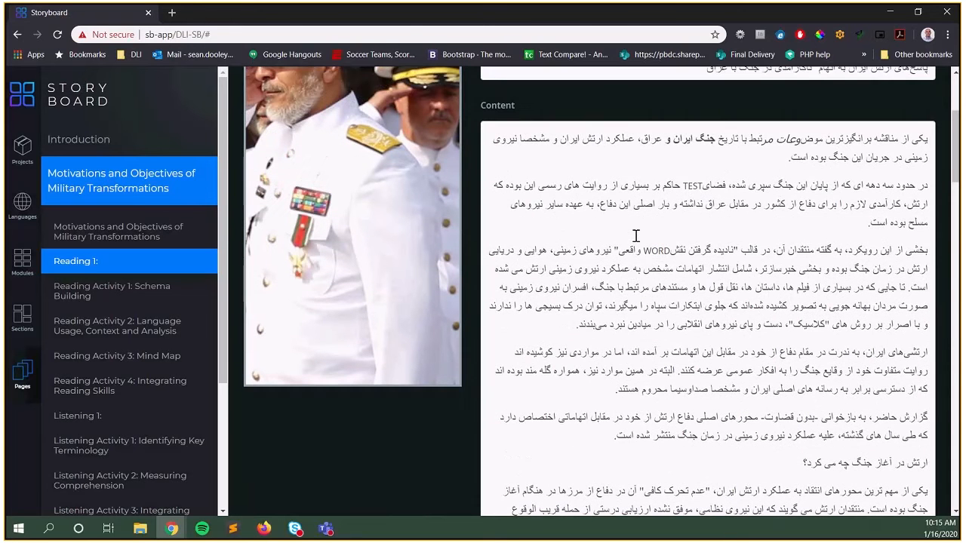
scroll(781, 230, up, 1)
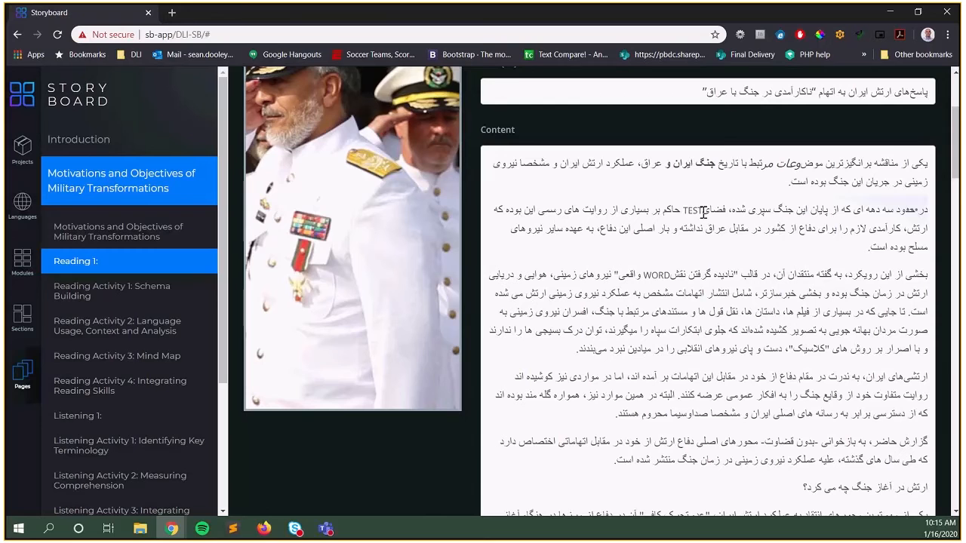
click(581, 210)
scroll(798, 287, down, 1)
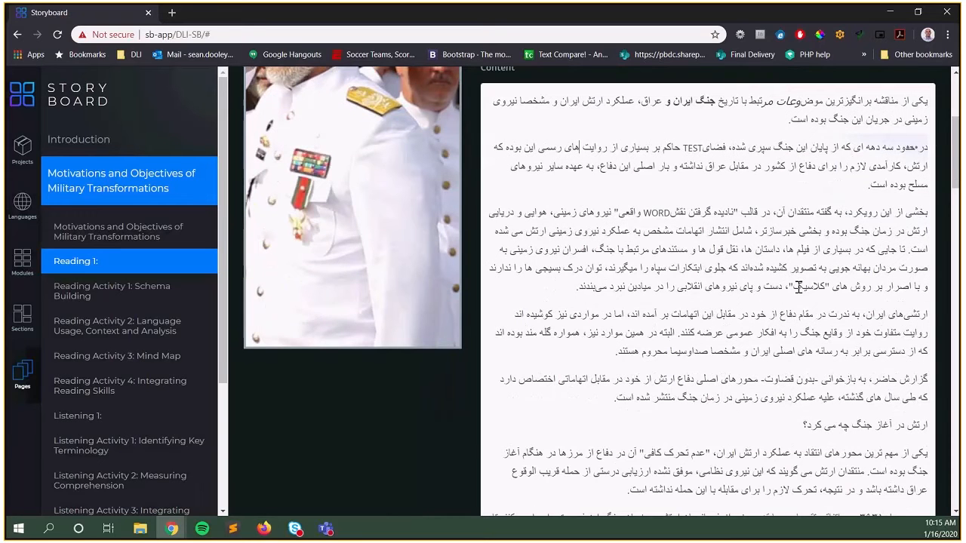
Select the year "۳۹۳۱" after "در مهر ماه" in the Reading 1 content and apply the left-to-right tool
scroll(798, 288, down, 1)
scroll(798, 288, down, 1)
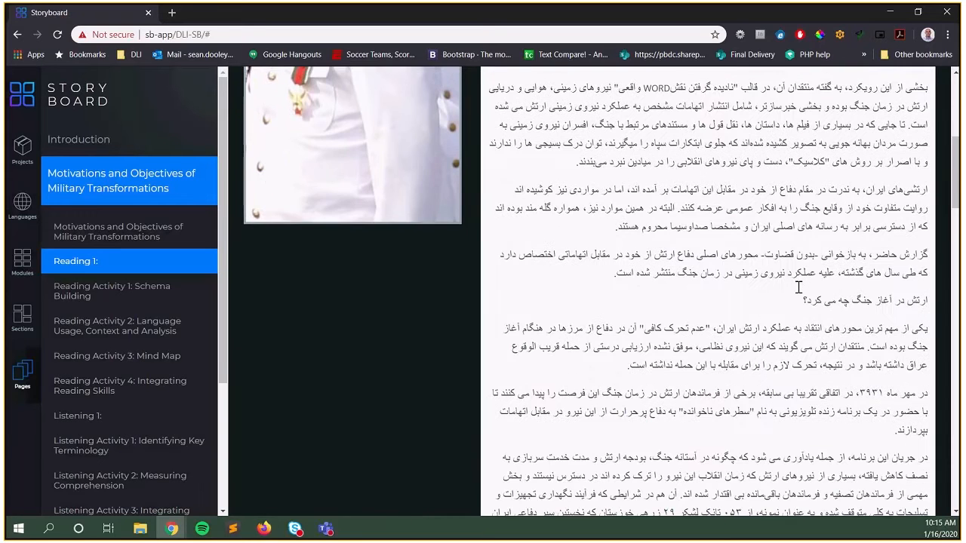
scroll(799, 287, down, 1)
drag(885, 330, 859, 330)
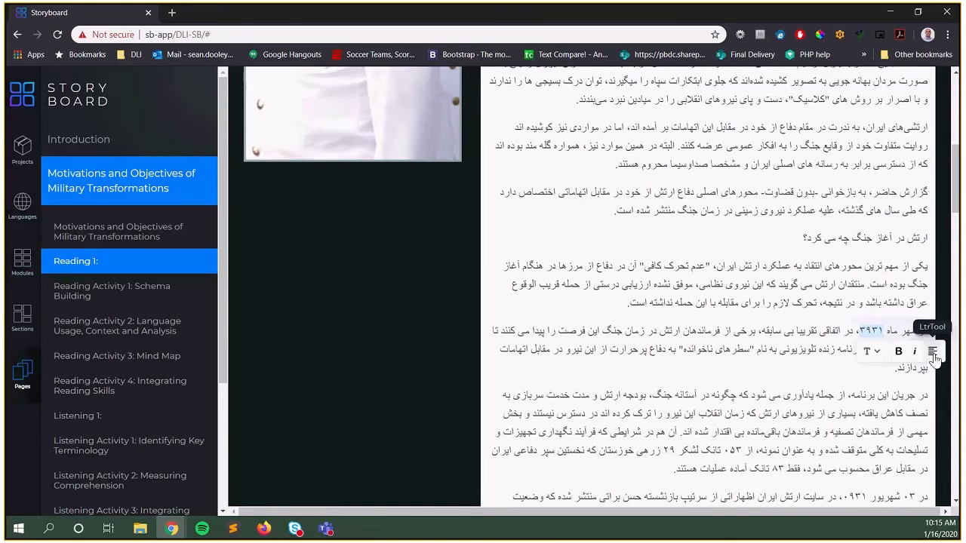
click(934, 353)
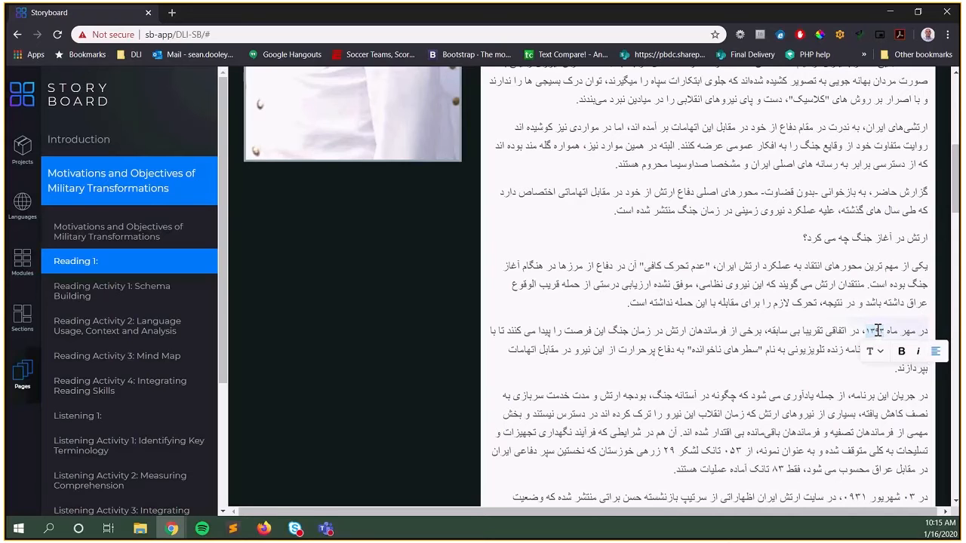
Reselect the corrected year after "در مهر ماه" to check its digit order and left-to-right setting
drag(878, 330, 884, 331)
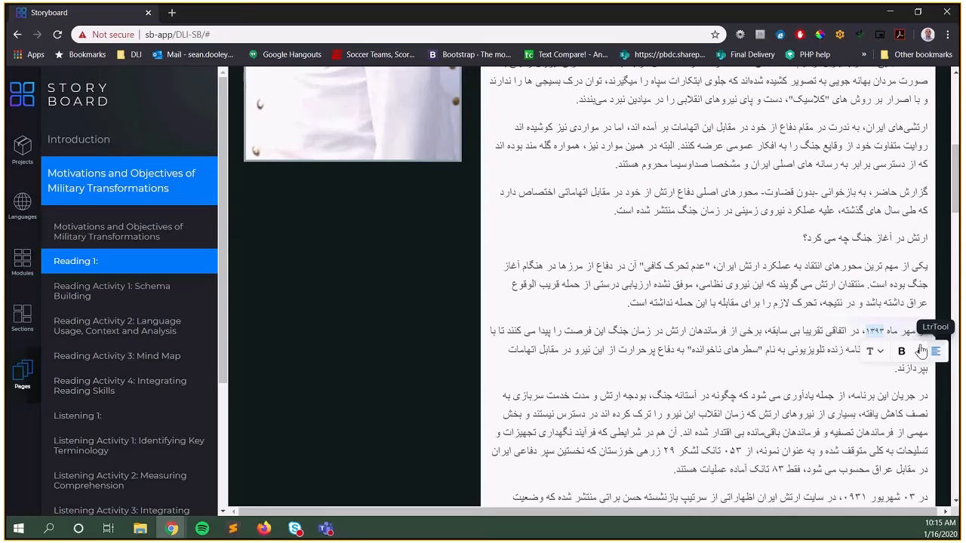
click(938, 354)
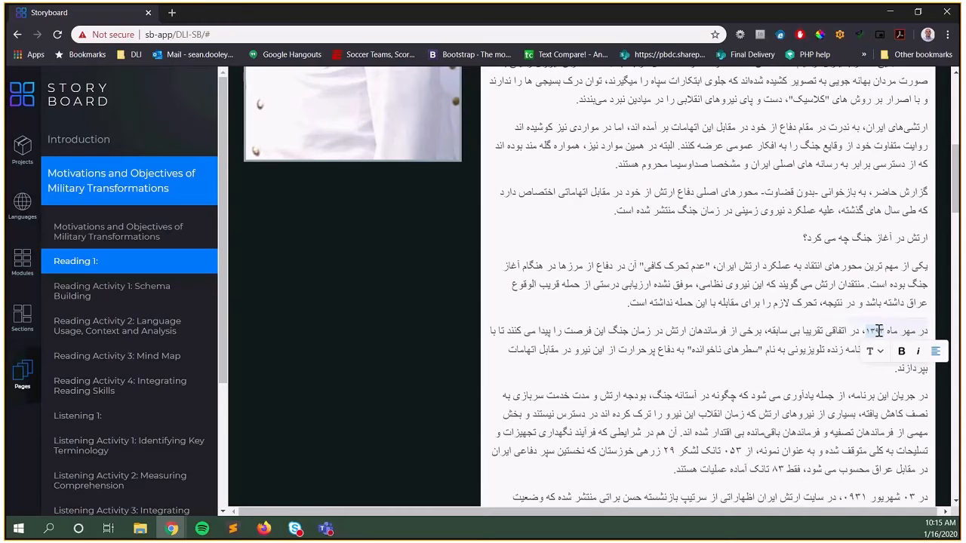
click(879, 331)
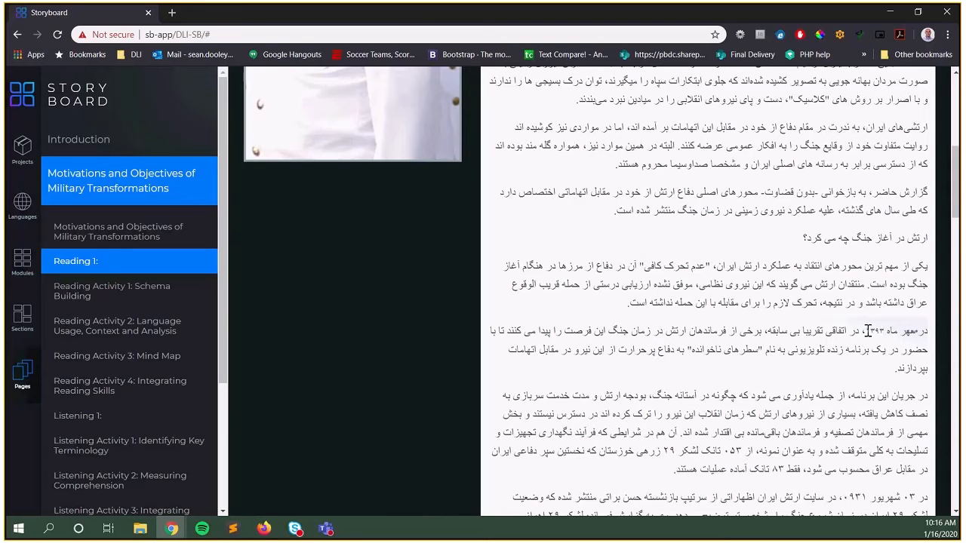
double_click(874, 331)
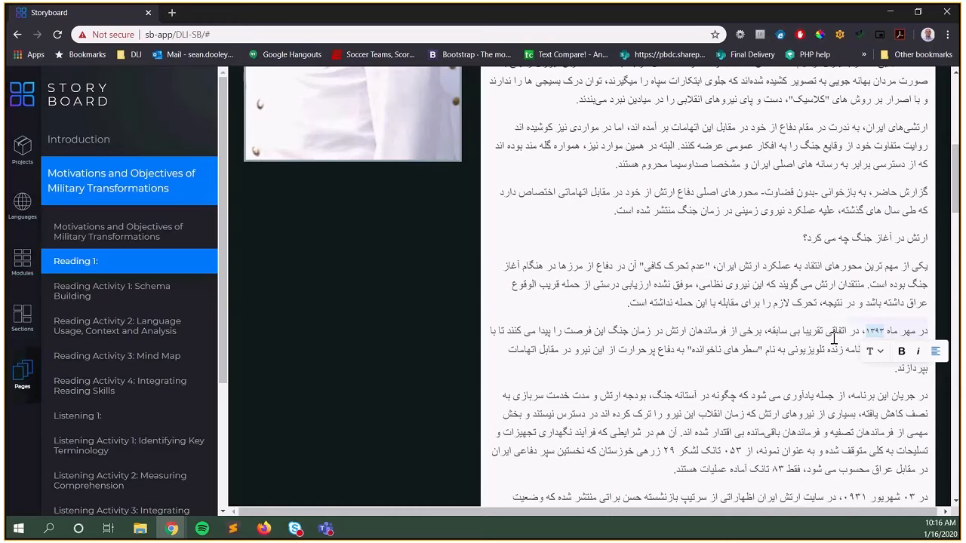
Apply the left-to-right tool to the digits "۹۳۱" of the year in the paragraph beginning "در ۰۳ شهریور"
scroll(765, 337, down, 1)
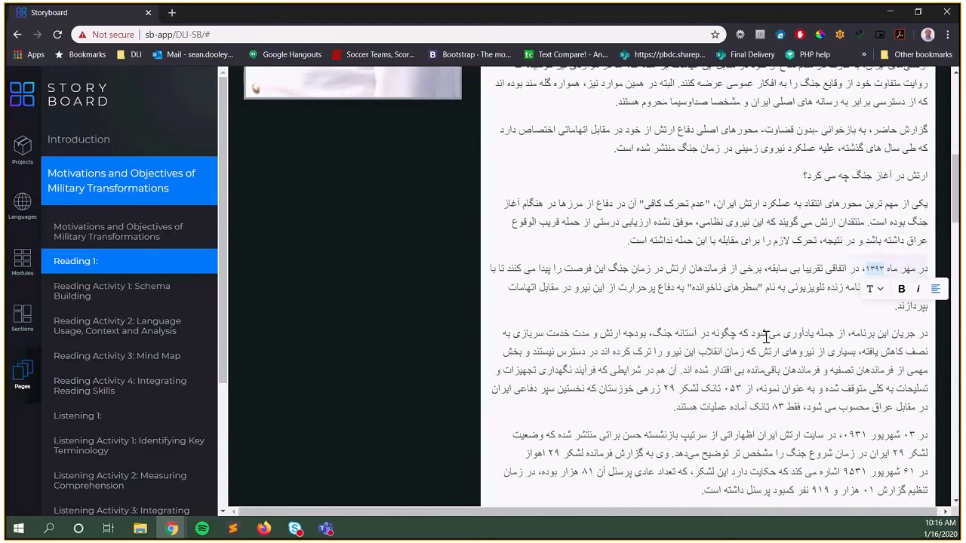
scroll(765, 337, down, 1)
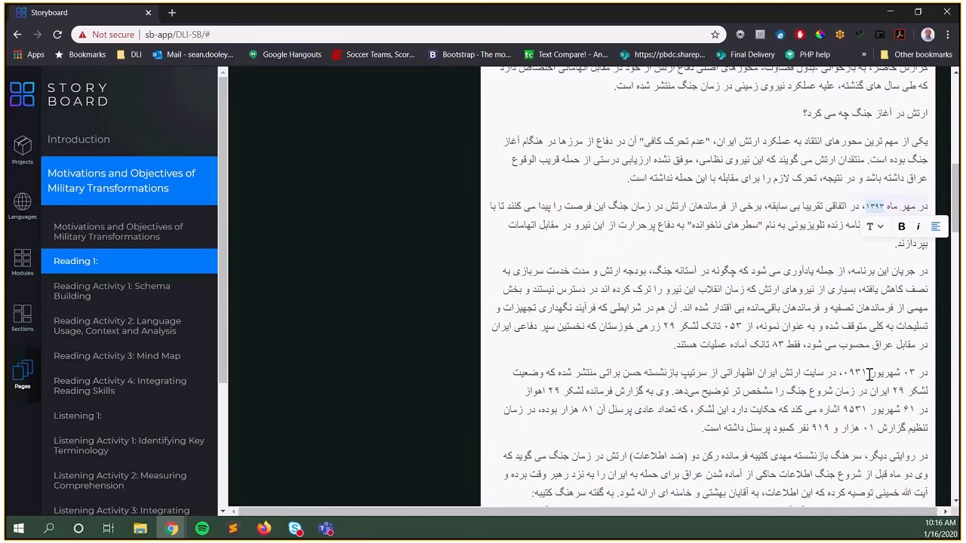
drag(868, 373, 850, 372)
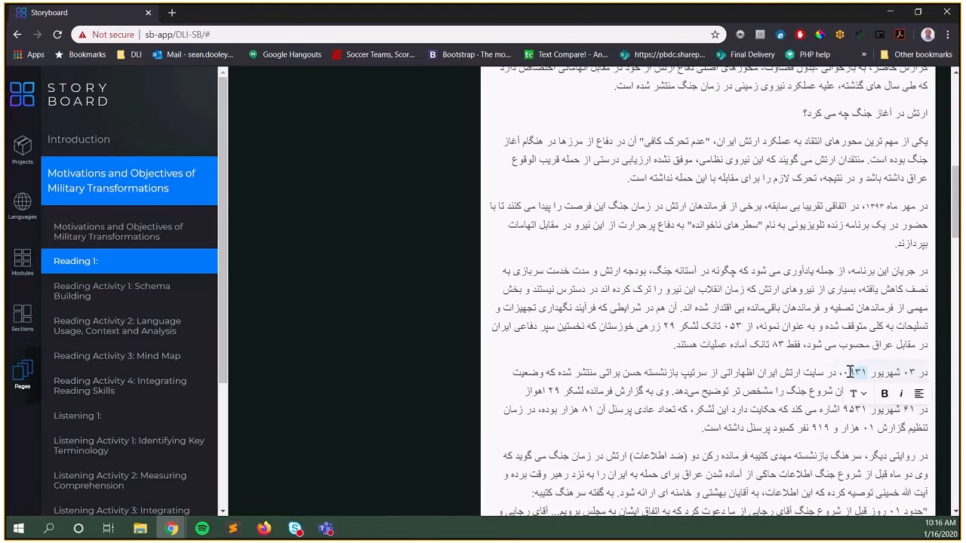
click(920, 396)
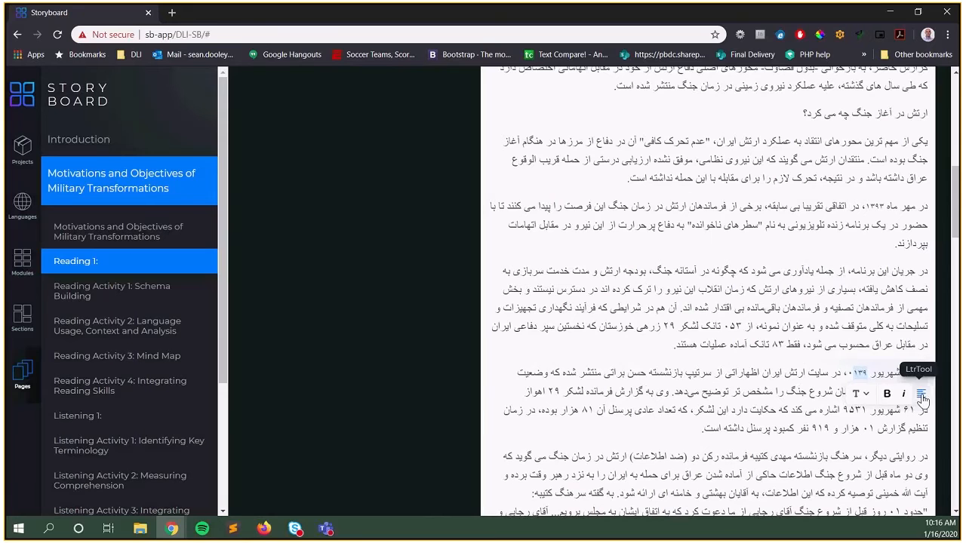
In the same paragraph, apply the left-to-right tool to the year "۹۵۳۱" after "شهریور" and to the number "۹۱۹" before "نفر"
scroll(824, 404, down, 1)
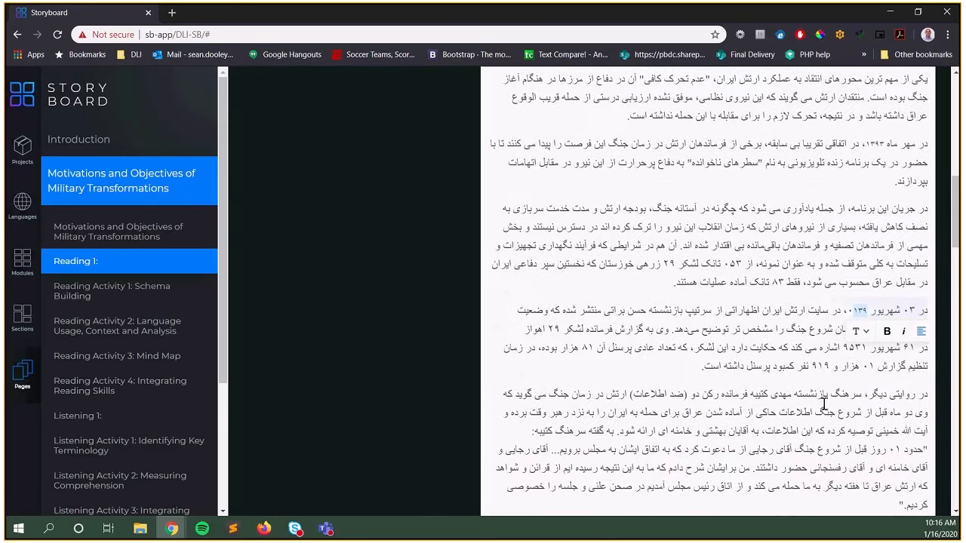
drag(830, 367, 814, 368)
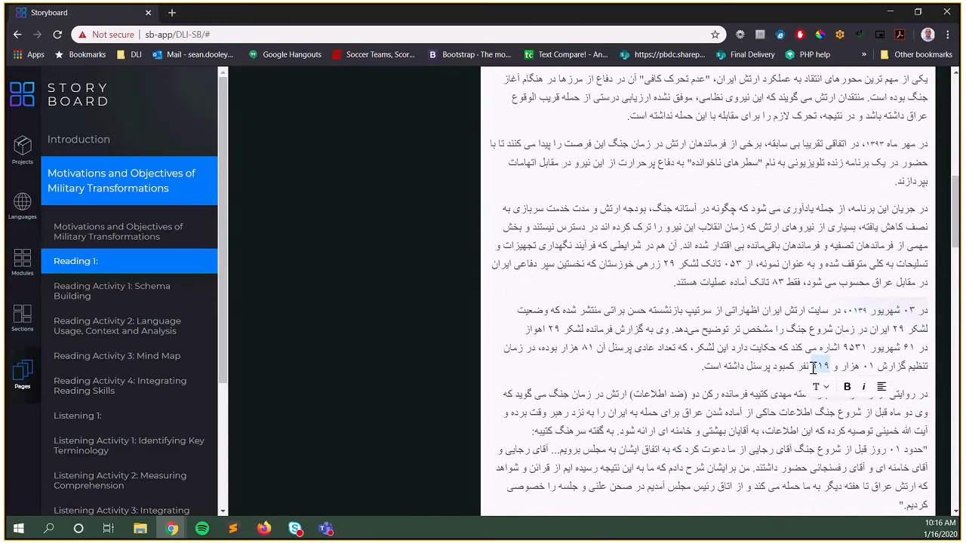
drag(868, 347, 844, 348)
click(916, 369)
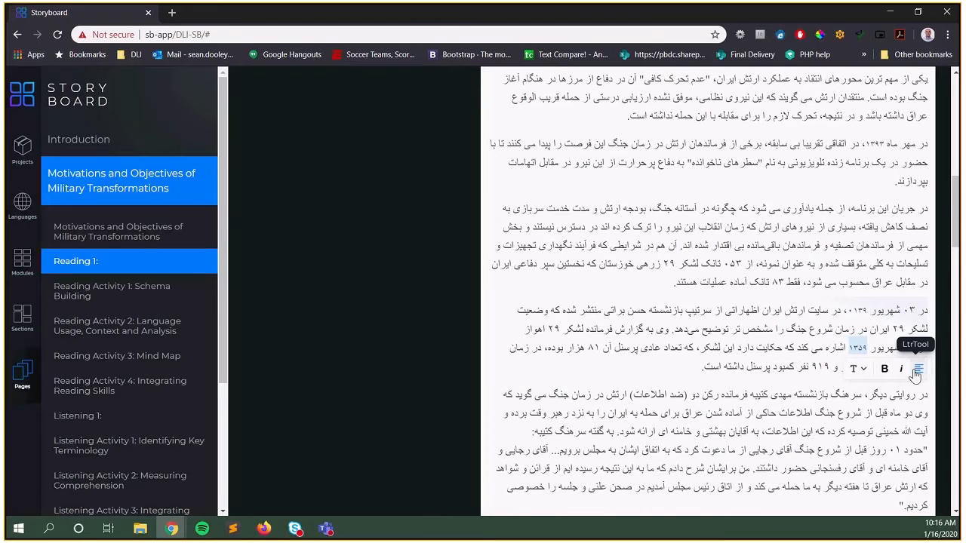
drag(830, 366, 814, 366)
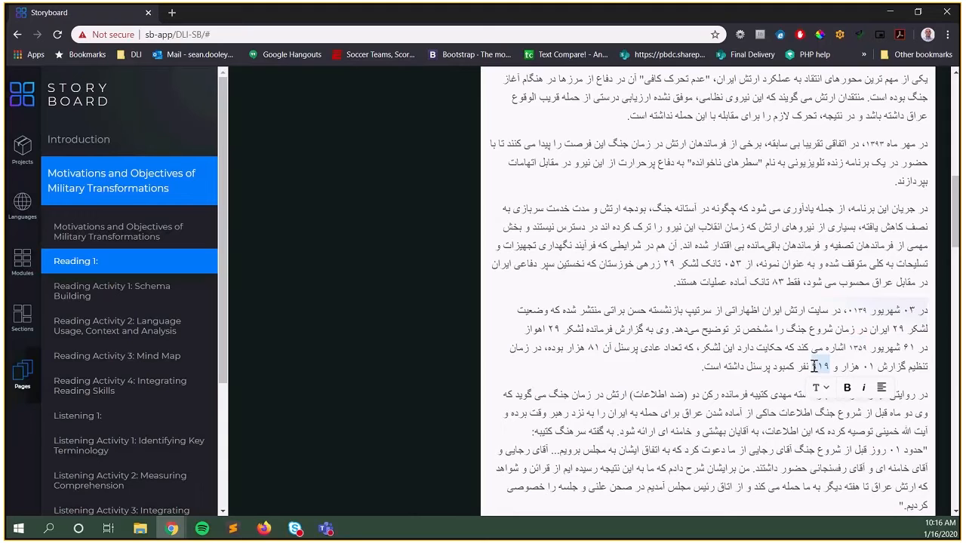
click(883, 389)
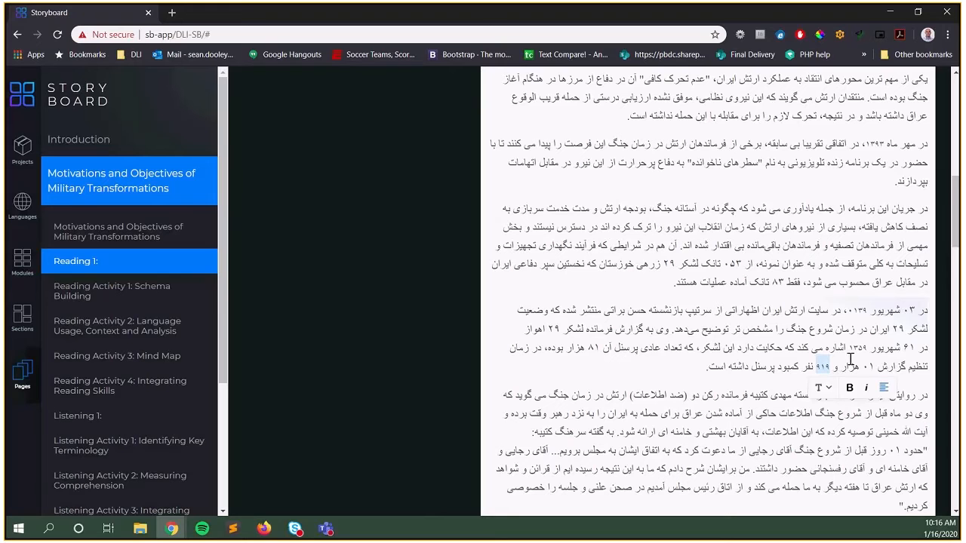
Look through the rest of the Reading 1 text for further numbers, ending back at the first content paragraphs
scroll(764, 360, down, 3)
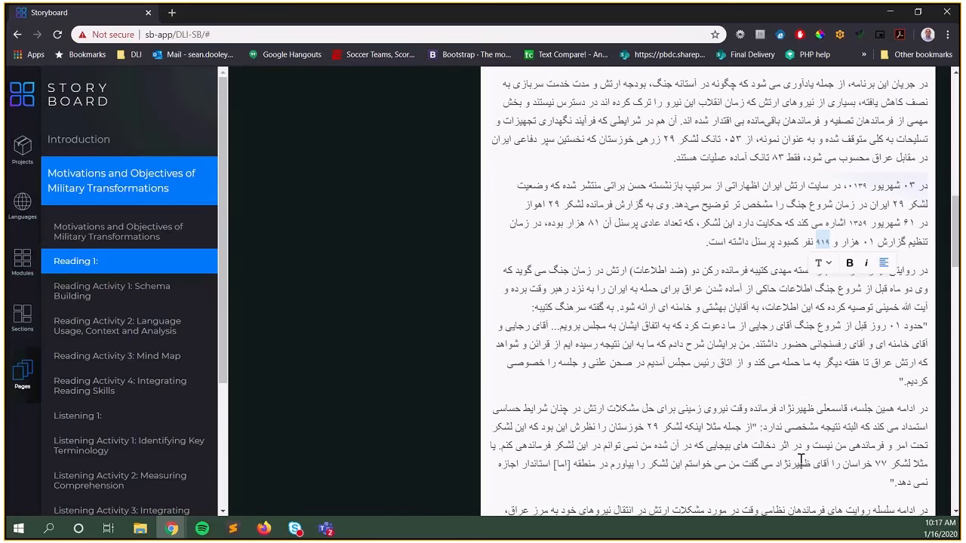
scroll(753, 347, down, 2)
scroll(751, 347, down, 2)
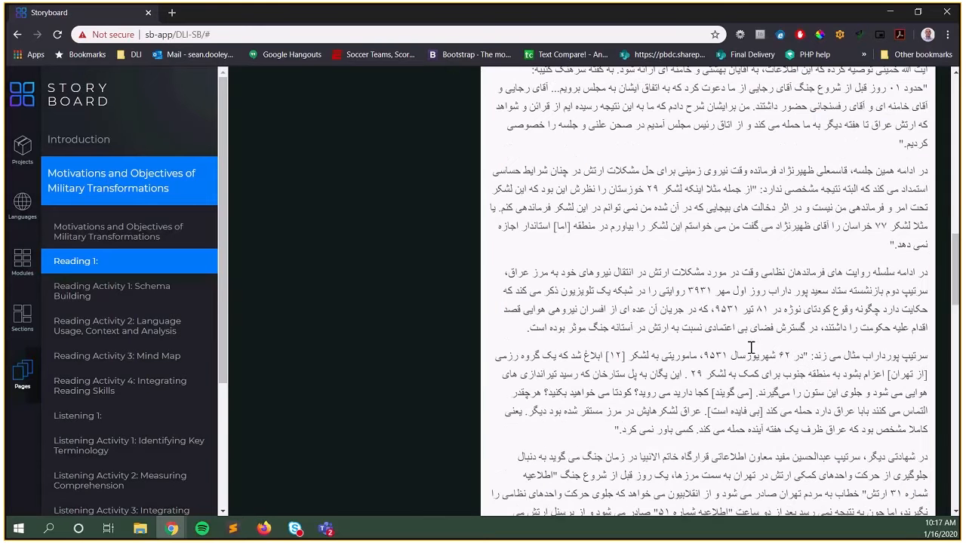
scroll(751, 347, down, 2)
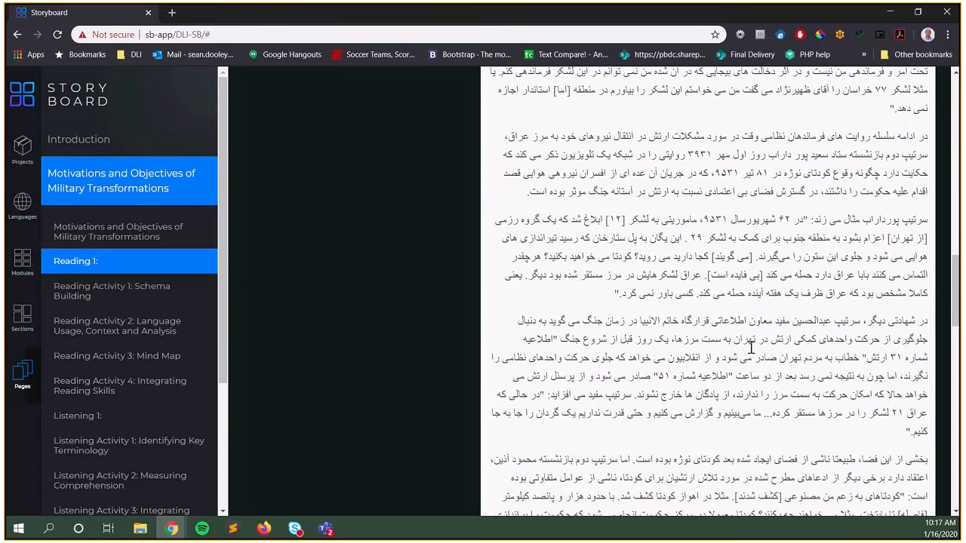
scroll(751, 347, down, 1)
scroll(750, 347, down, 4)
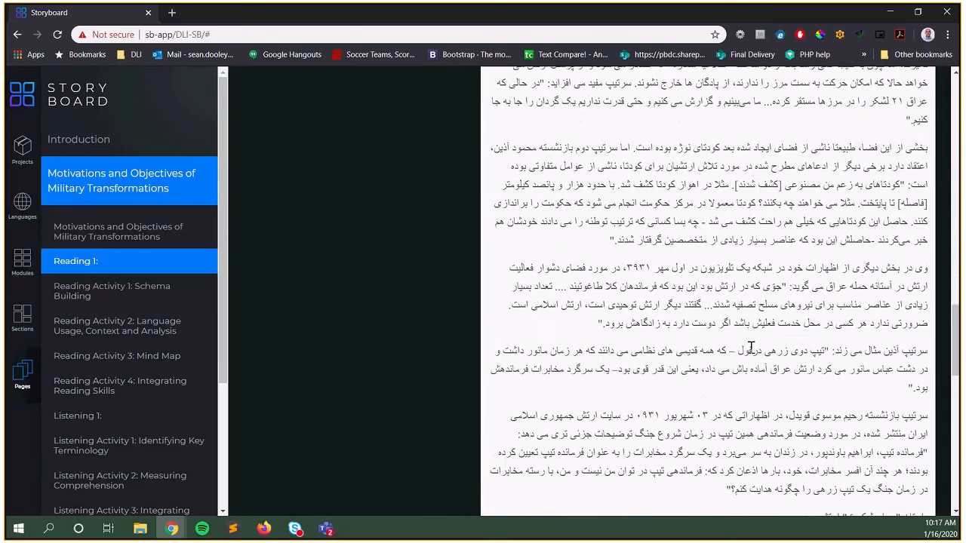
scroll(751, 348, down, 1)
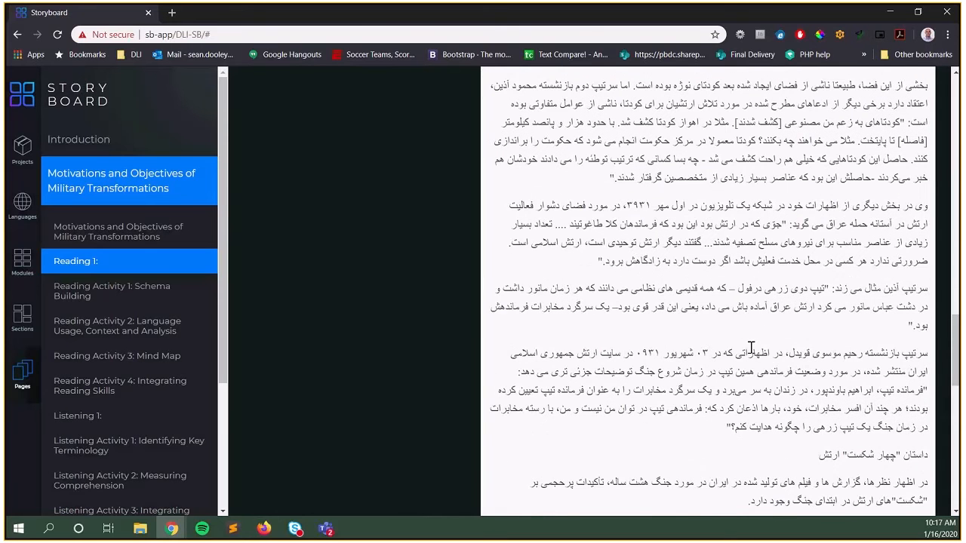
scroll(751, 347, down, 2)
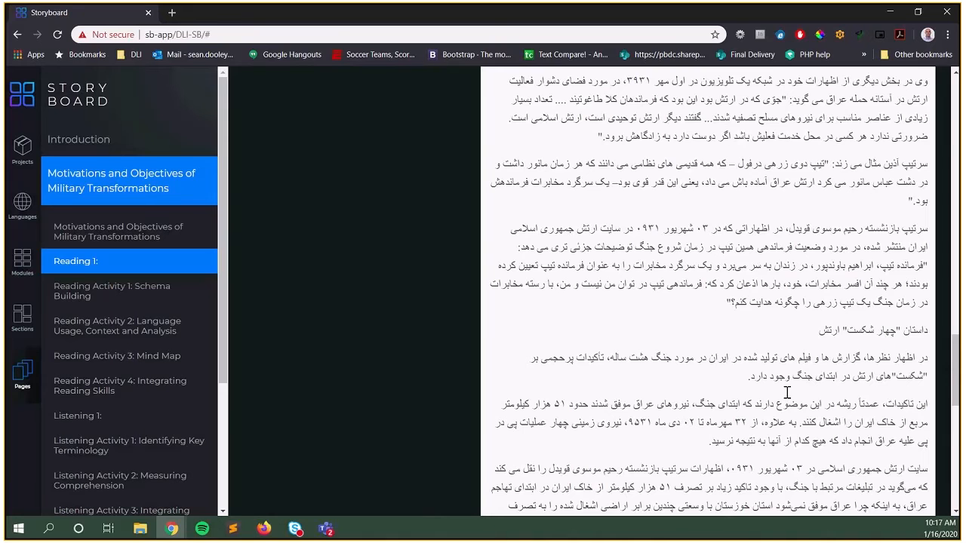
scroll(787, 393, down, 4)
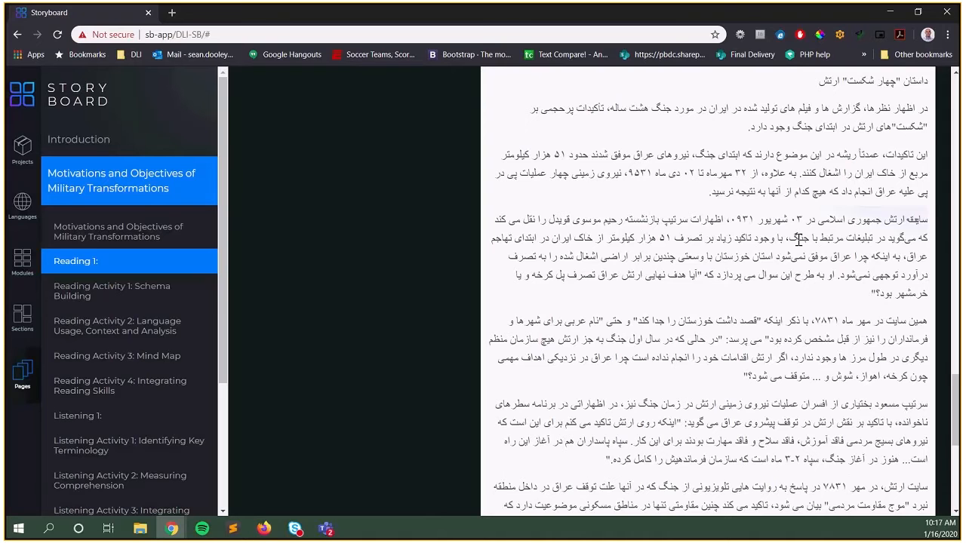
scroll(798, 239, up, 1)
scroll(798, 262, up, 5)
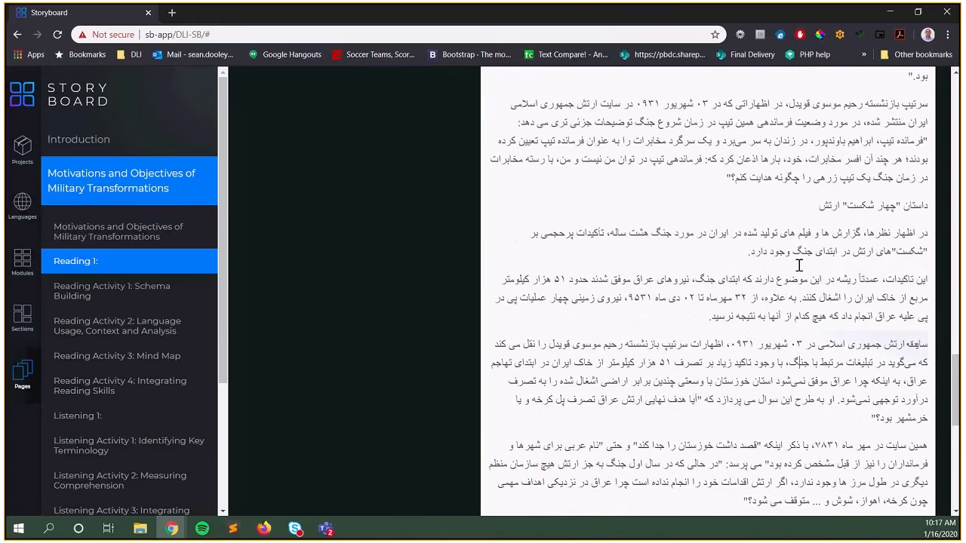
scroll(798, 265, up, 5)
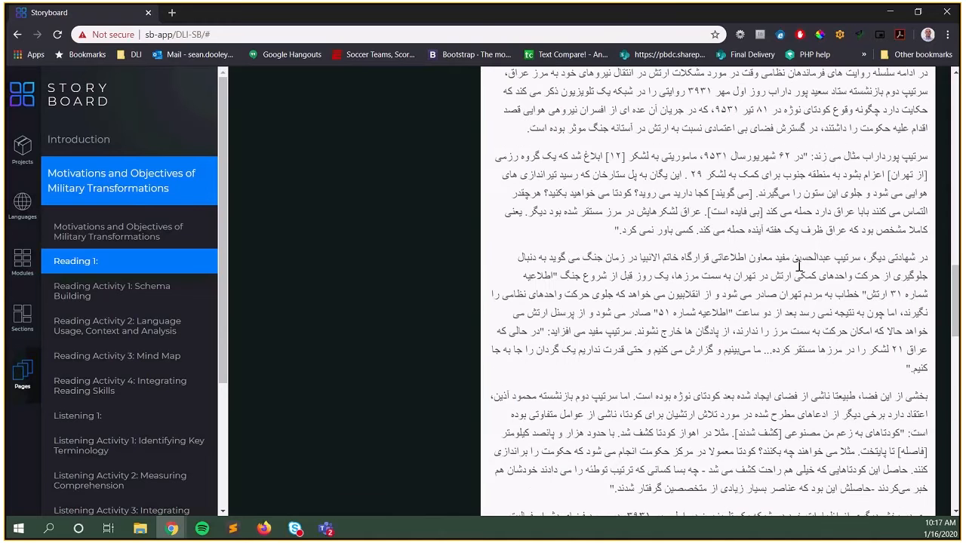
scroll(798, 266, up, 5)
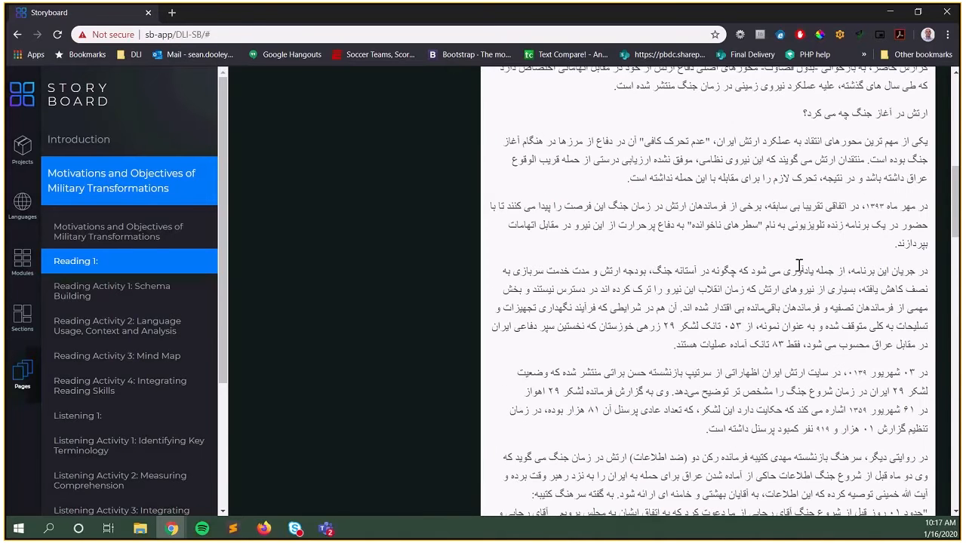
scroll(798, 265, up, 5)
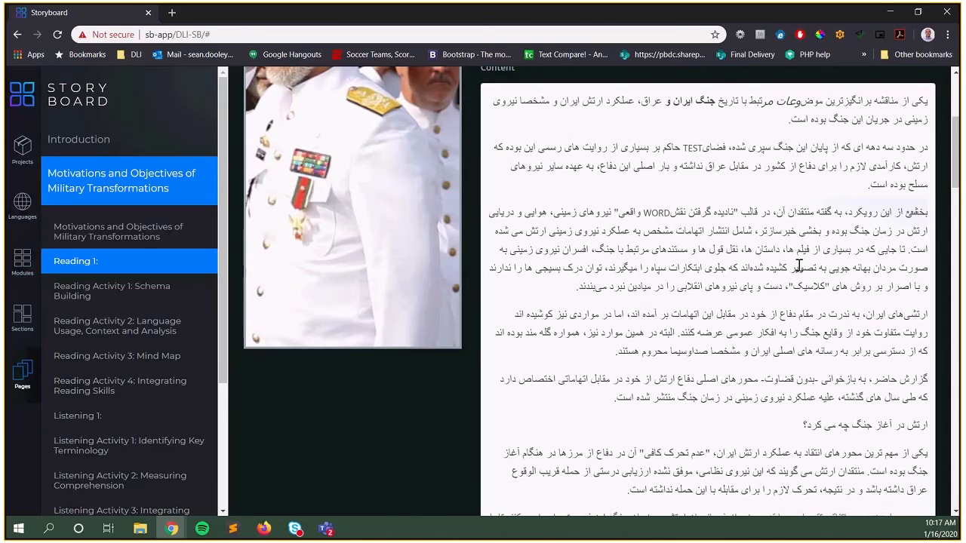
Select the Reading 1 content from the first paragraph through the last and look over the whole selection
triple_click(798, 265)
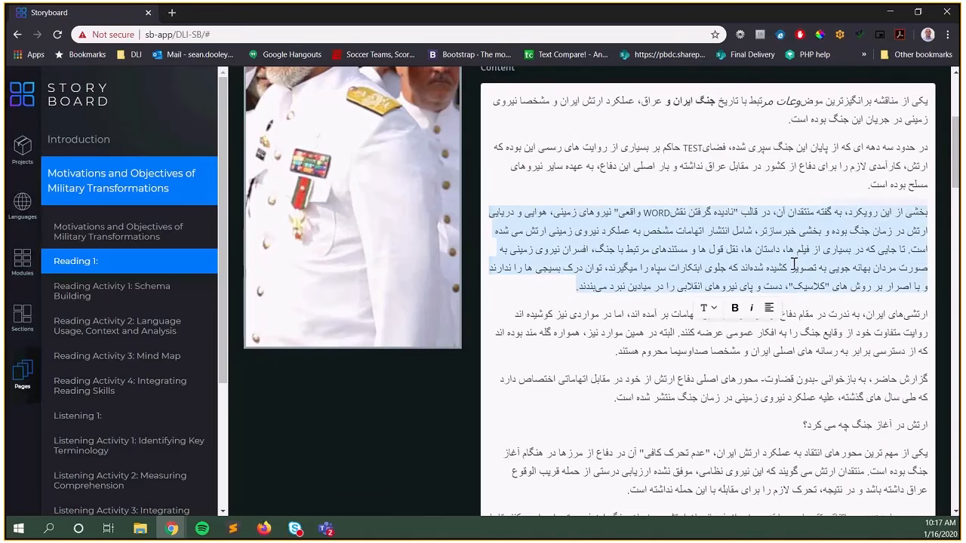
click(821, 149)
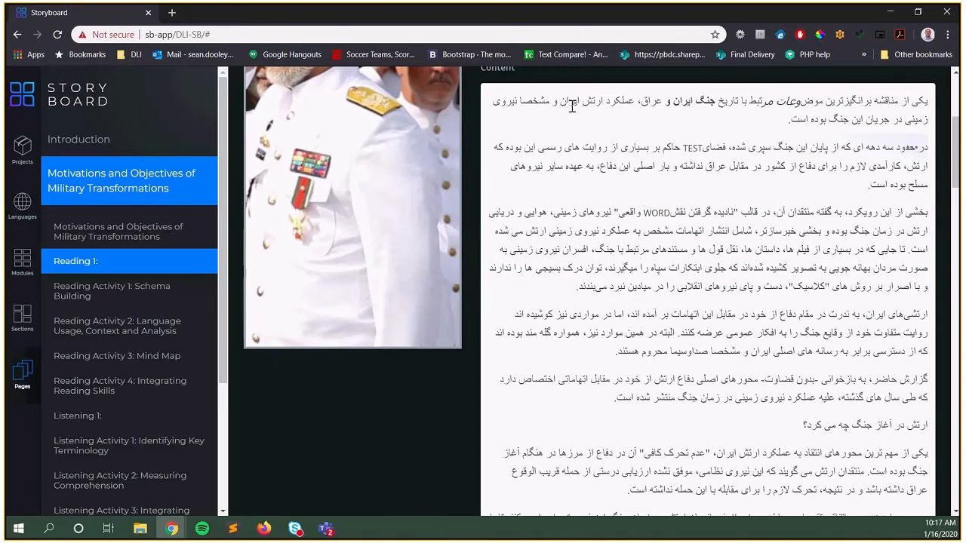
drag(572, 107, 815, 536)
scroll(815, 508, down, 10)
scroll(800, 219, up, 1)
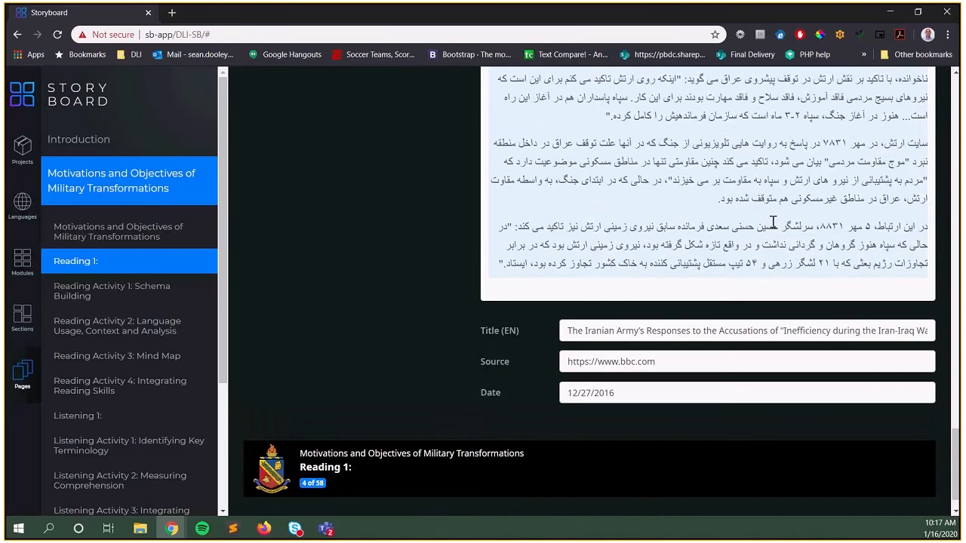
scroll(773, 222, up, 7)
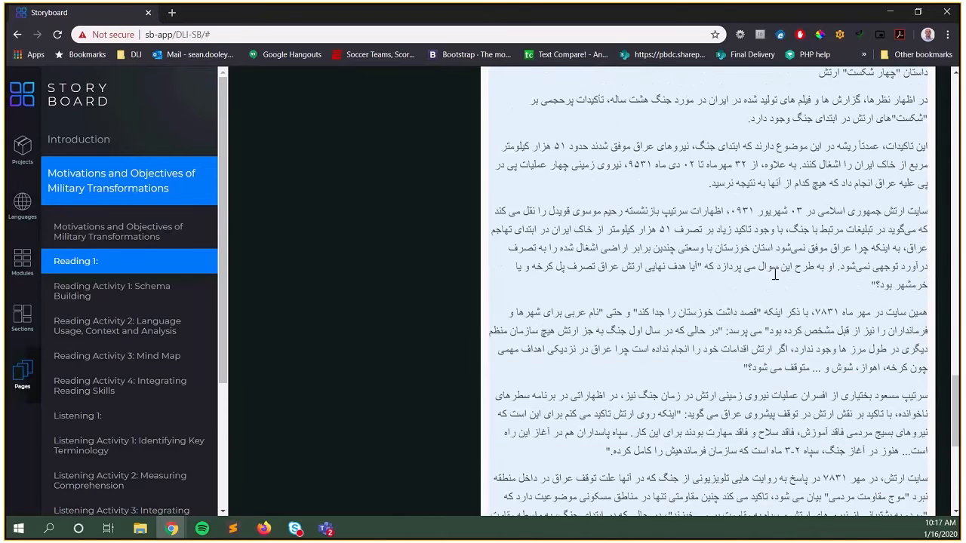
scroll(766, 265, up, 3)
scroll(757, 259, up, 7)
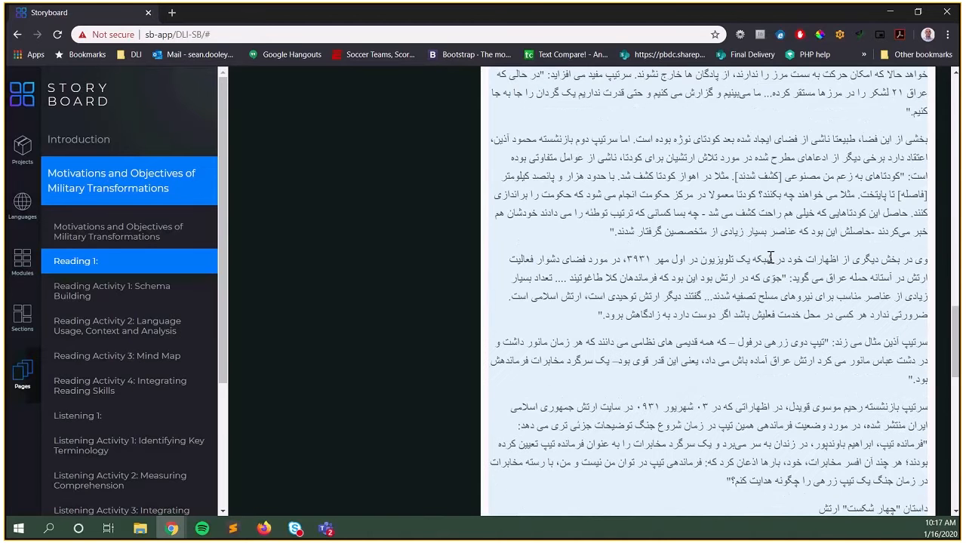
scroll(770, 258, up, 5)
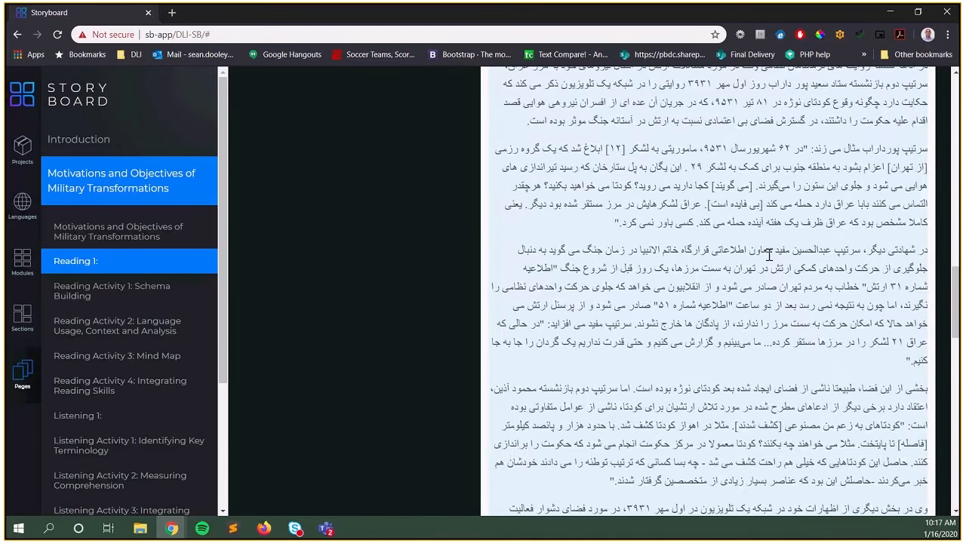
scroll(769, 255, up, 10)
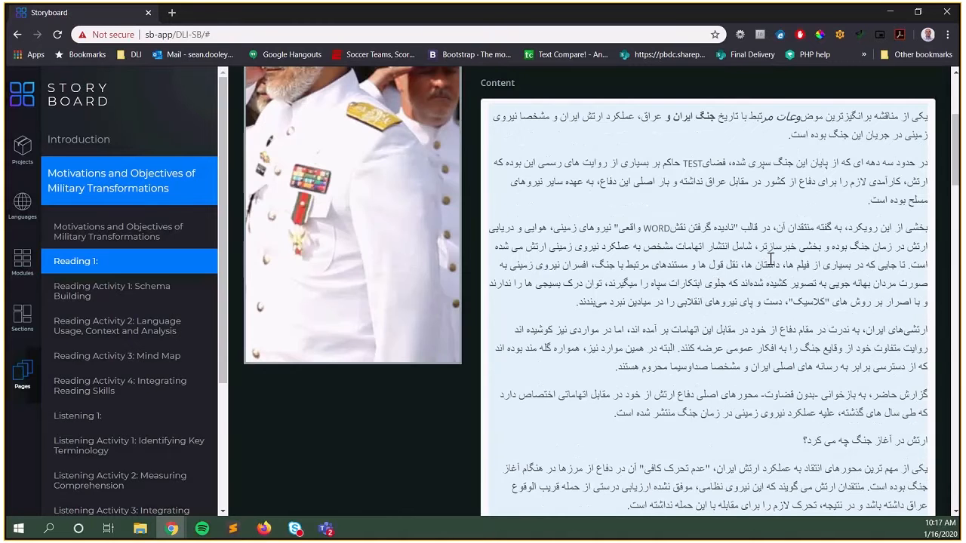
scroll(770, 259, up, 2)
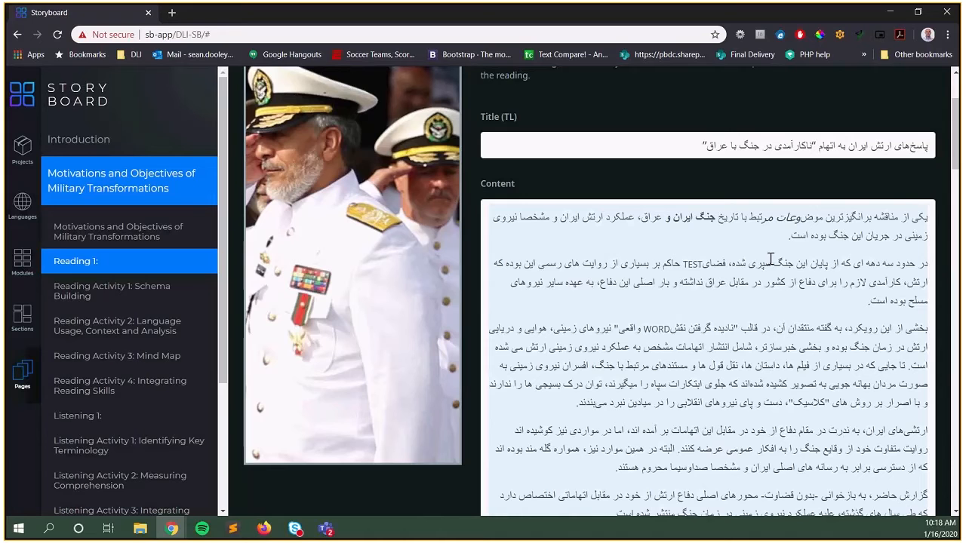
Apply the left-to-right tool to the entire second Reading 1 content paragraph and remove it again
click(749, 282)
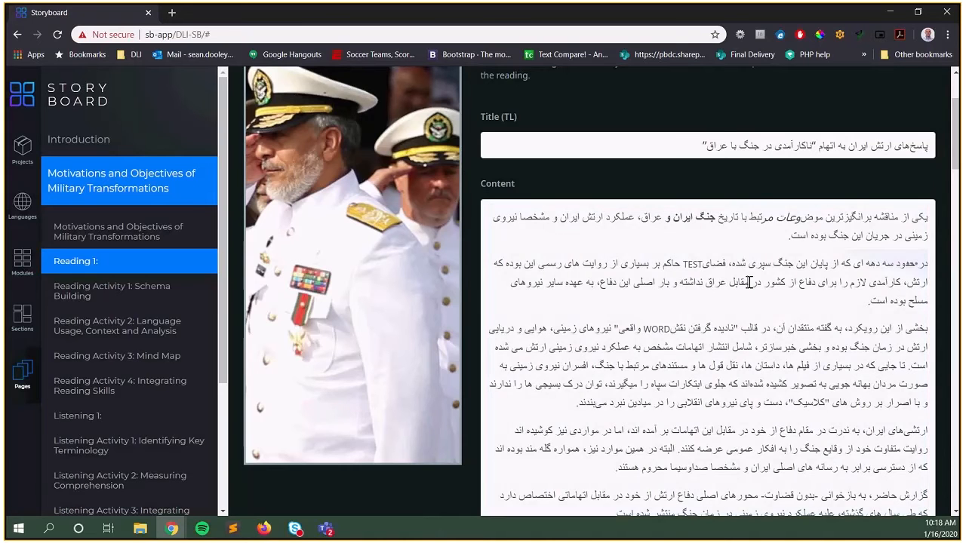
click(492, 218)
drag(934, 266, 571, 278)
click(572, 280)
drag(869, 301, 927, 263)
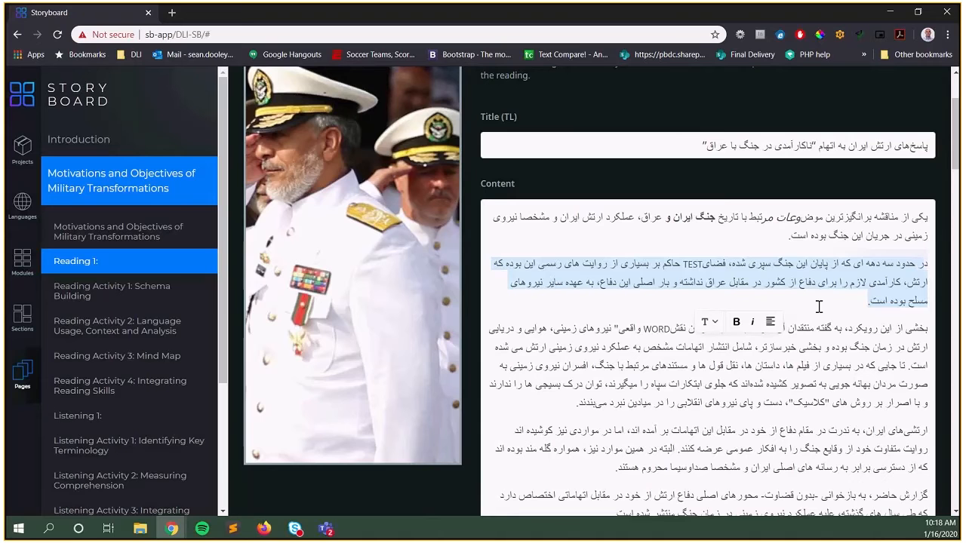
click(770, 325)
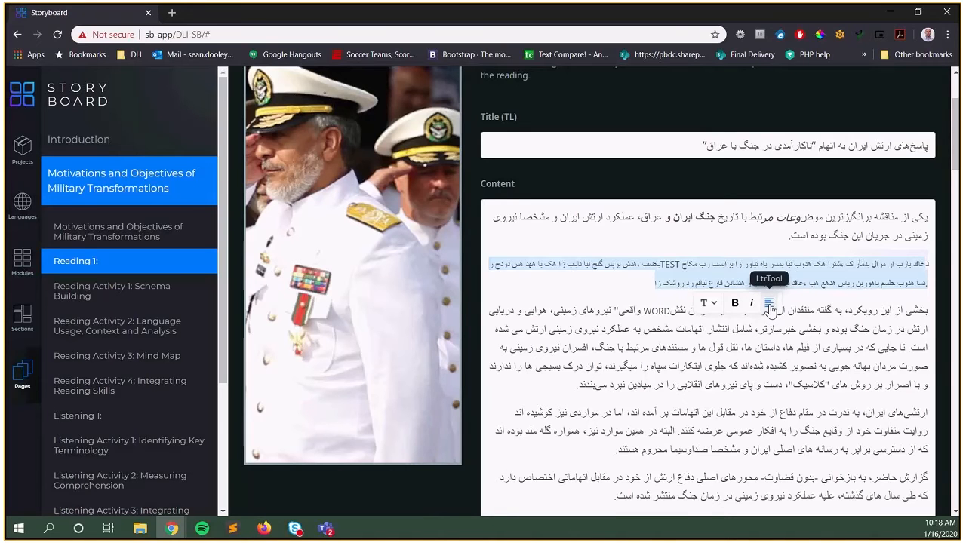
click(769, 305)
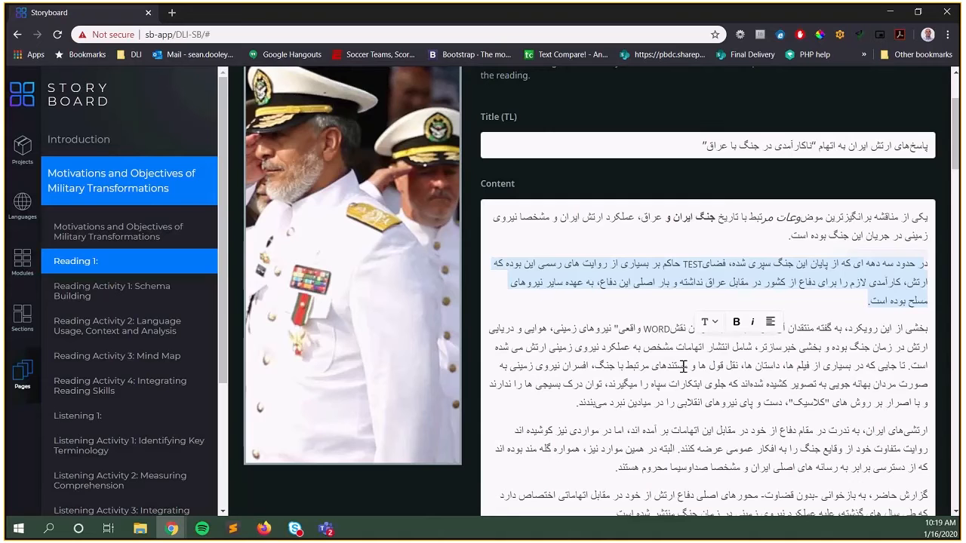
Look through the entire Reading 1 content down to the title, source and date fields, and return to the page start
scroll(683, 366, down, 1)
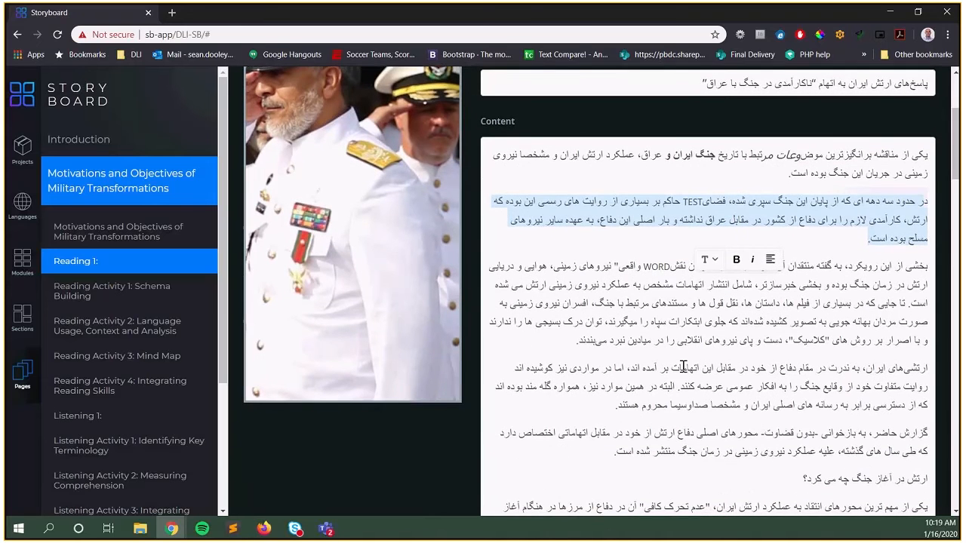
scroll(683, 366, down, 2)
scroll(684, 368, down, 1)
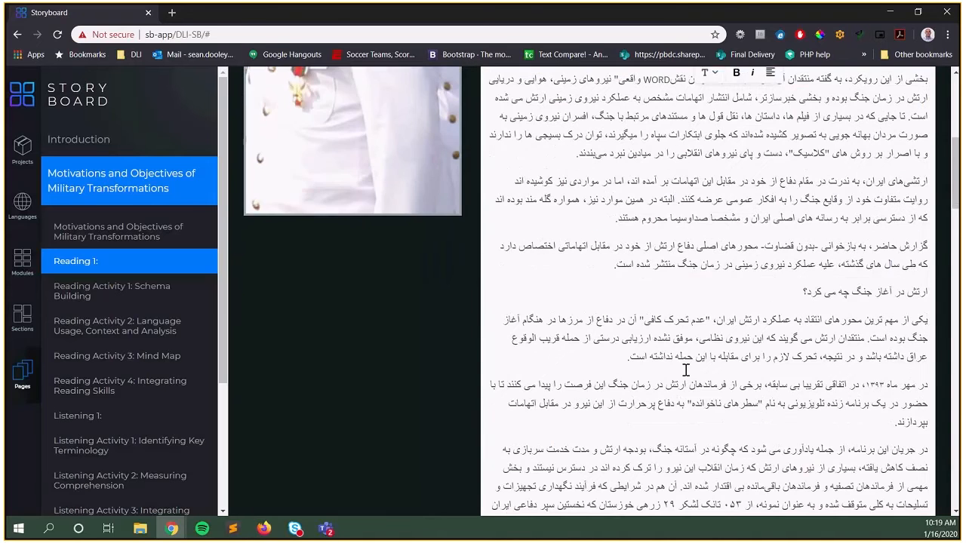
scroll(685, 370, down, 3)
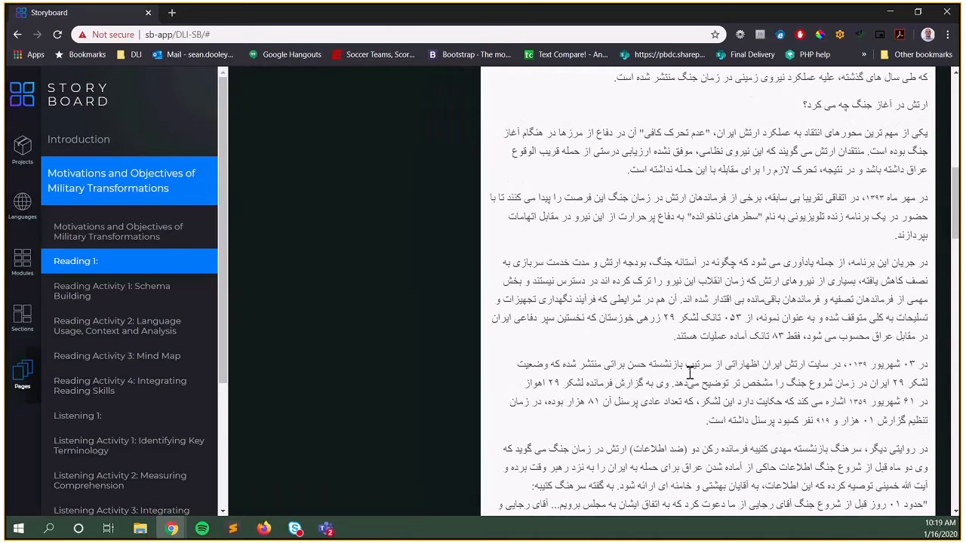
scroll(689, 374, down, 4)
scroll(690, 374, down, 6)
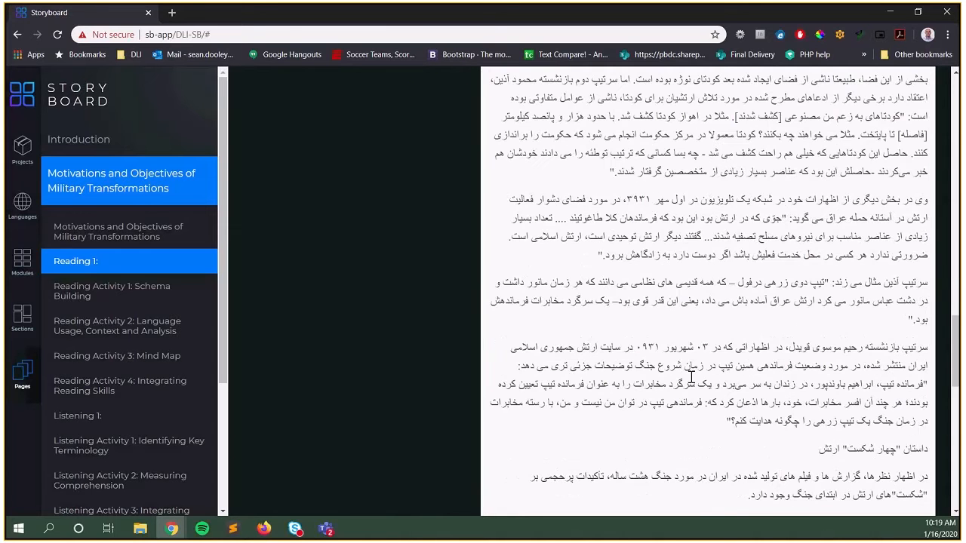
scroll(690, 375, down, 10)
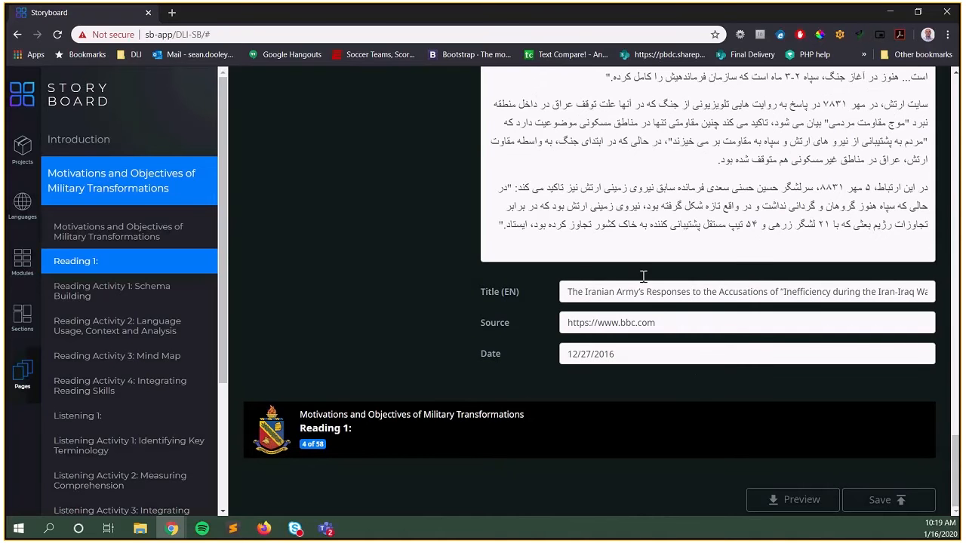
scroll(594, 327, up, 5)
scroll(594, 327, up, 10)
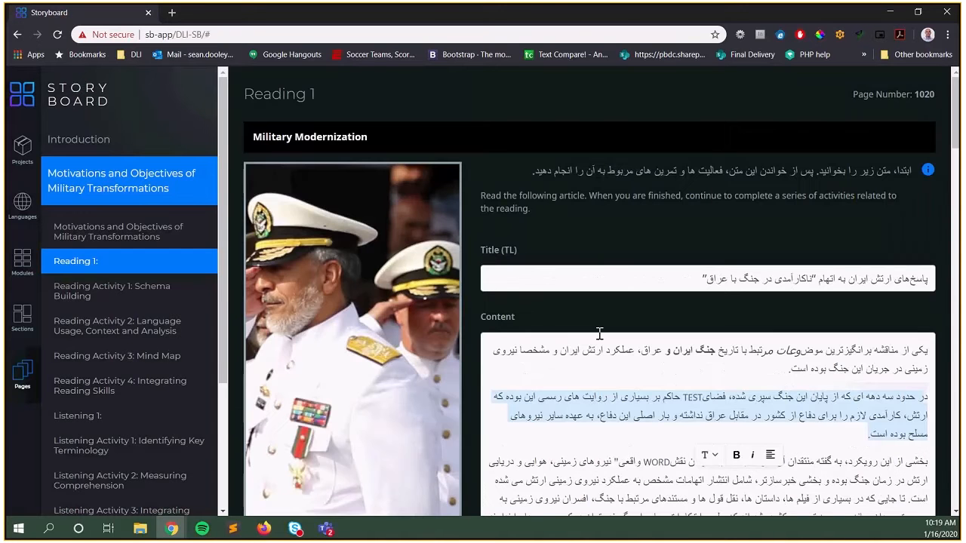
Open the Reading Activity 1: Schema Building page and select the underlined words "اذعان کرد" in the first row's sentence
click(125, 301)
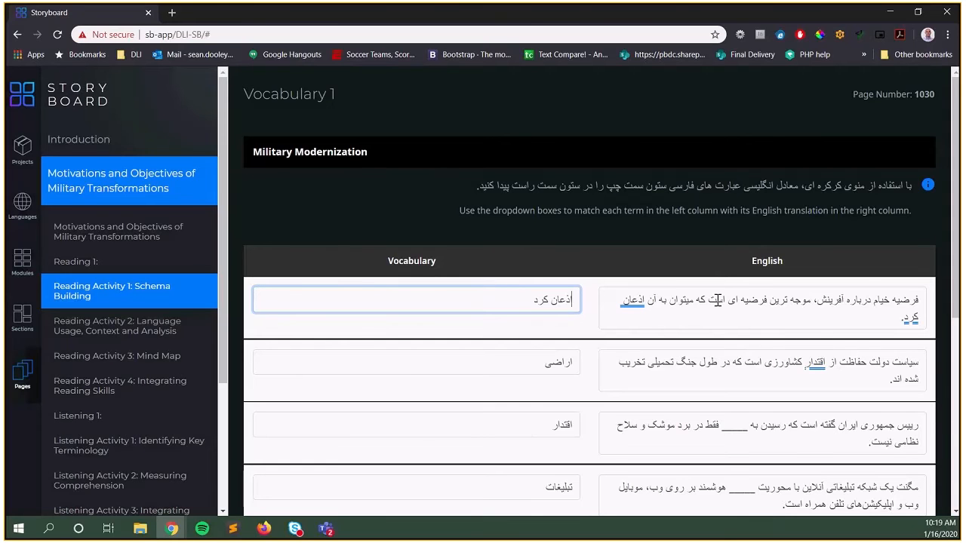
drag(709, 300, 729, 299)
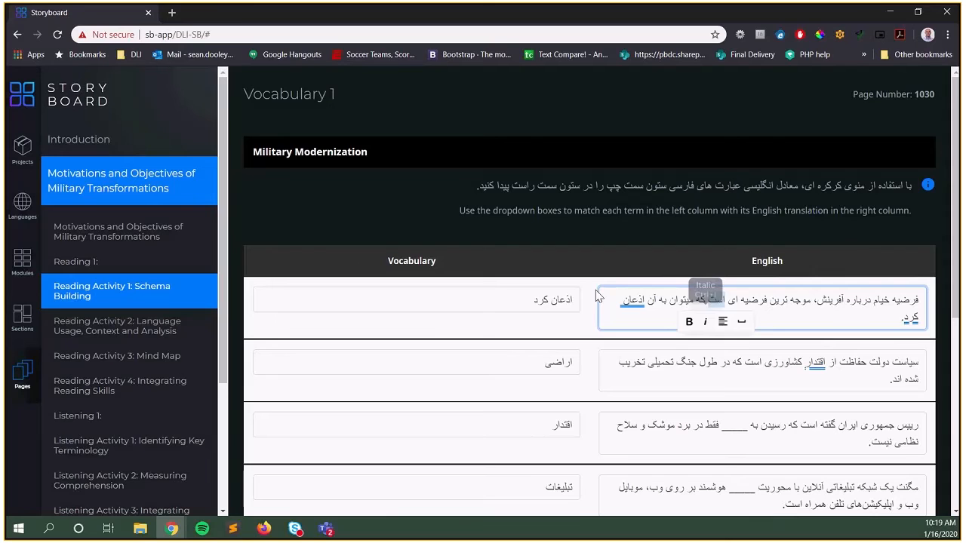
double_click(628, 300)
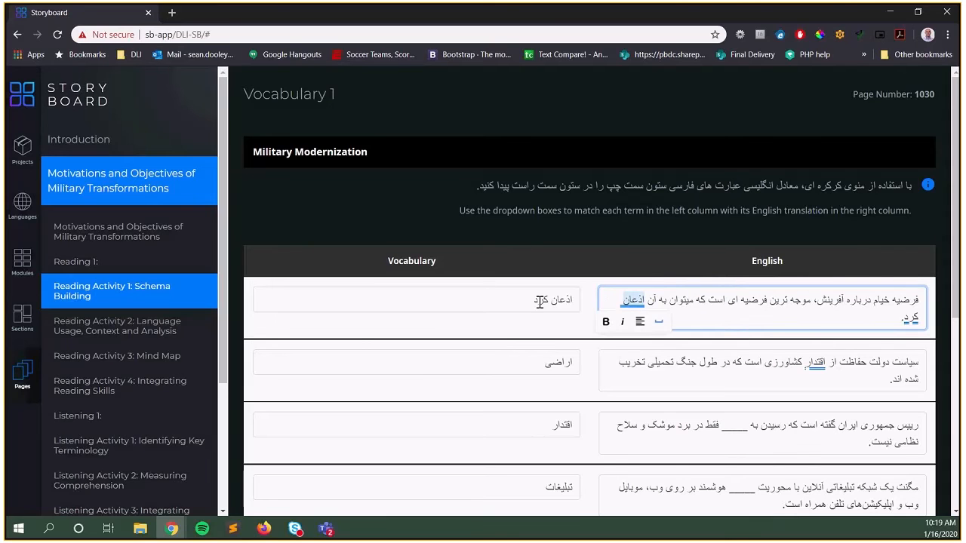
key(shift+Down)
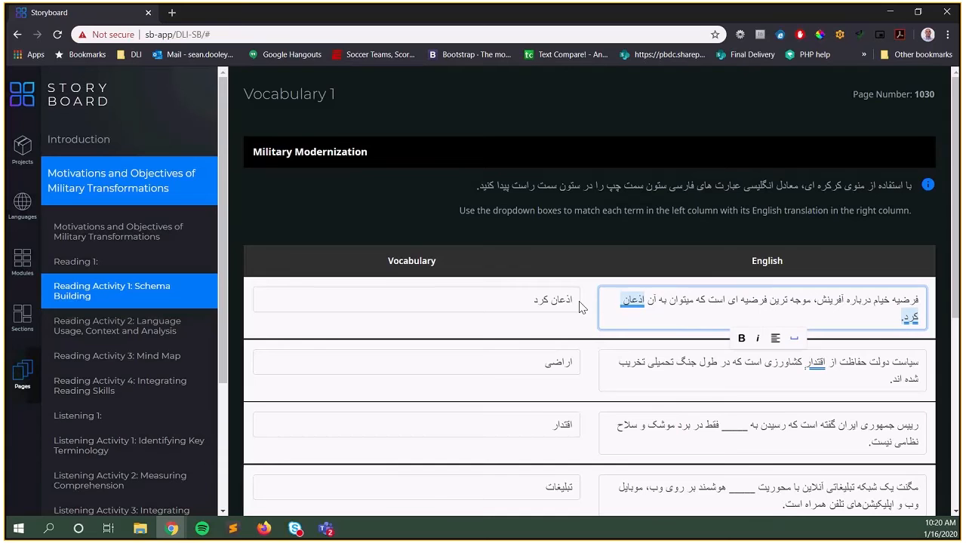
Examine the formatting options for the first row's vocabulary term and its underlined word "اذعان", and look over the remaining rows
drag(535, 302, 582, 299)
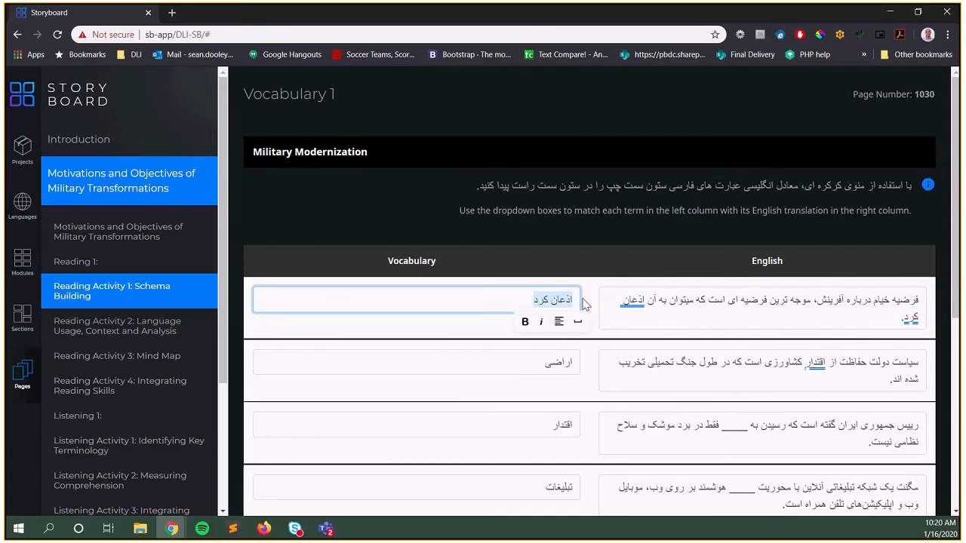
drag(620, 303, 645, 302)
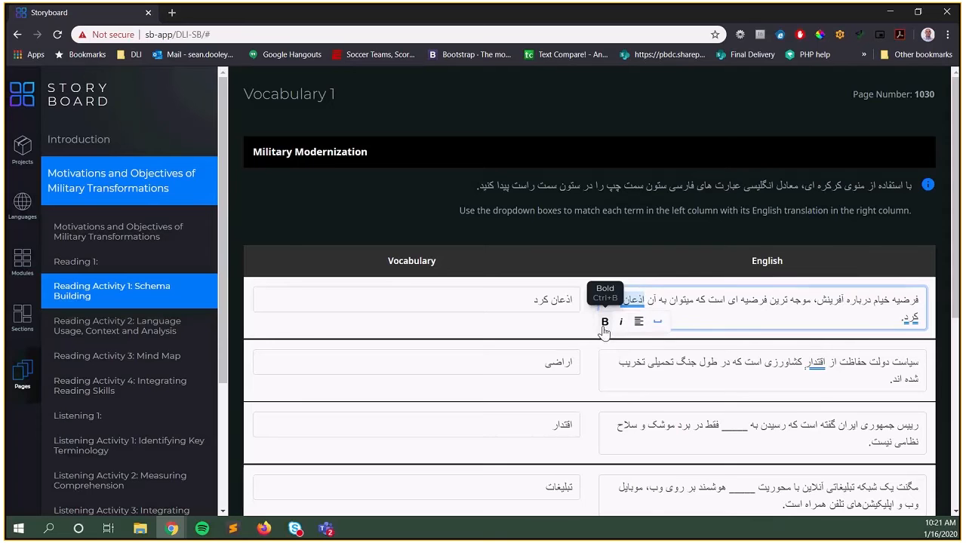
click(632, 323)
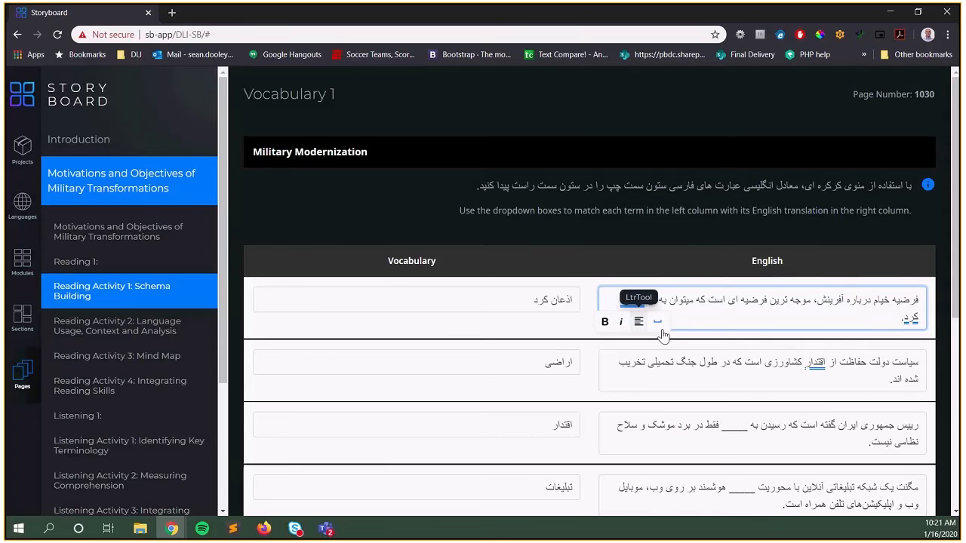
scroll(670, 427, down, 1)
scroll(670, 428, down, 3)
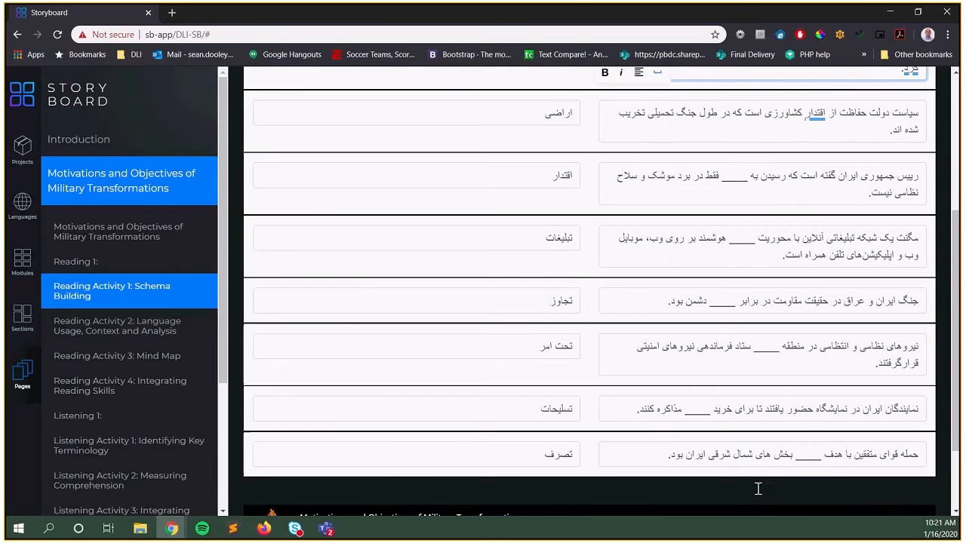
scroll(739, 502, up, 3)
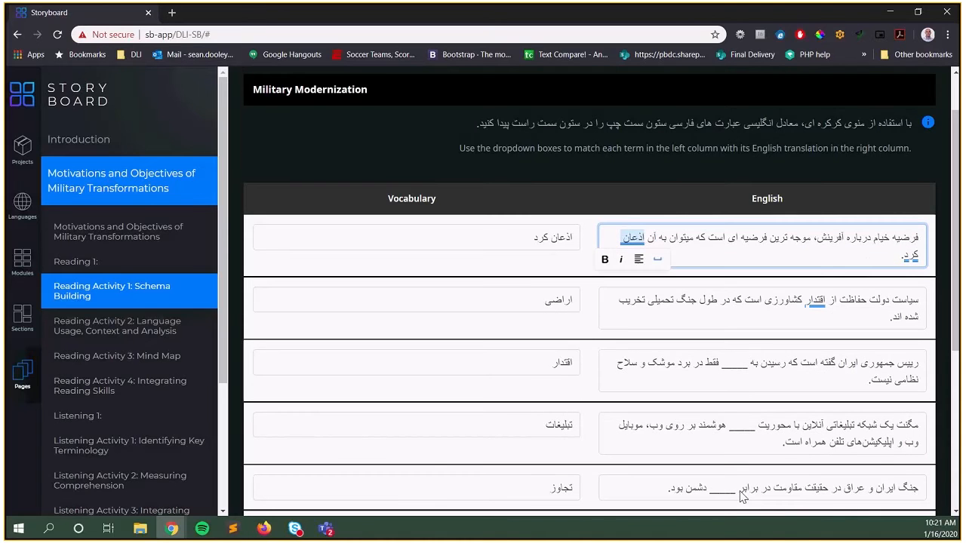
Check the row options for moving and deleting on the first two vocabulary rows
click(919, 233)
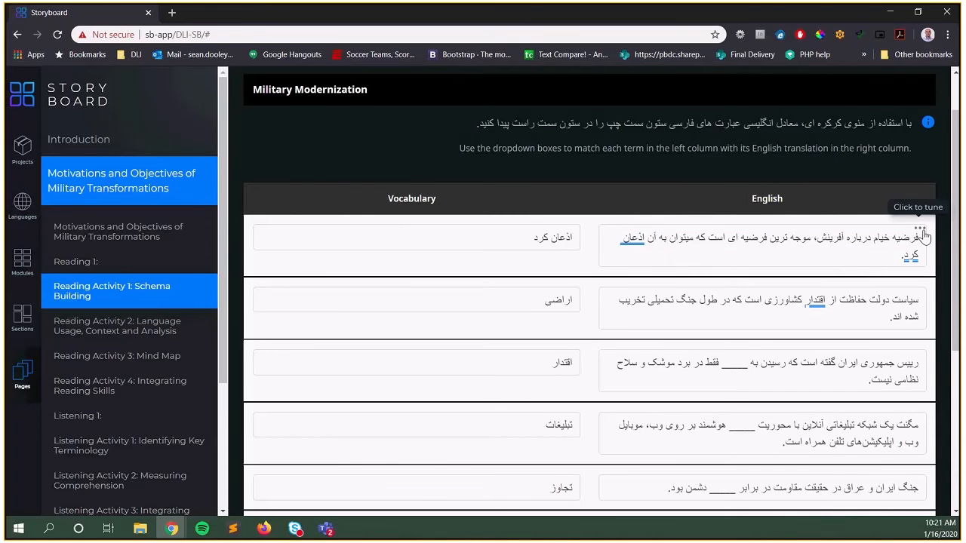
click(805, 289)
click(920, 294)
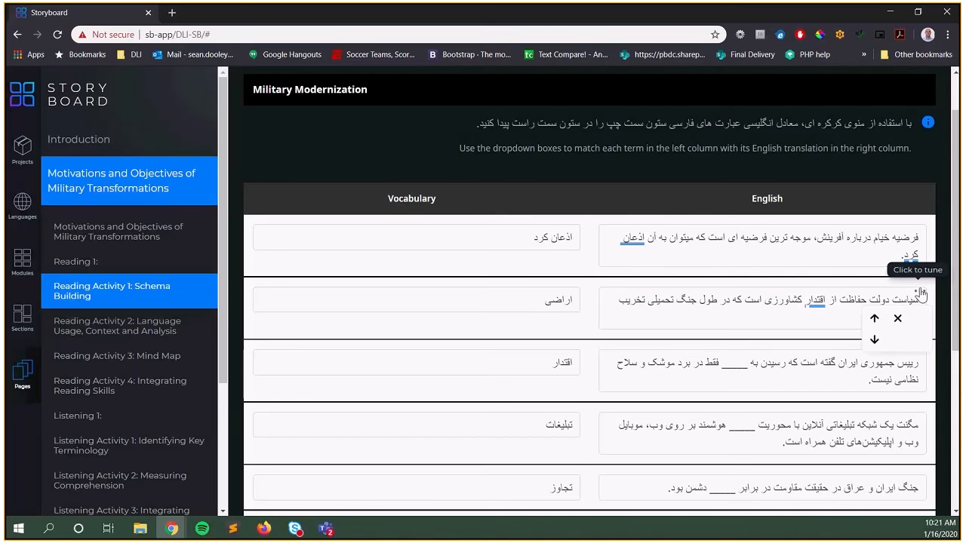
click(874, 341)
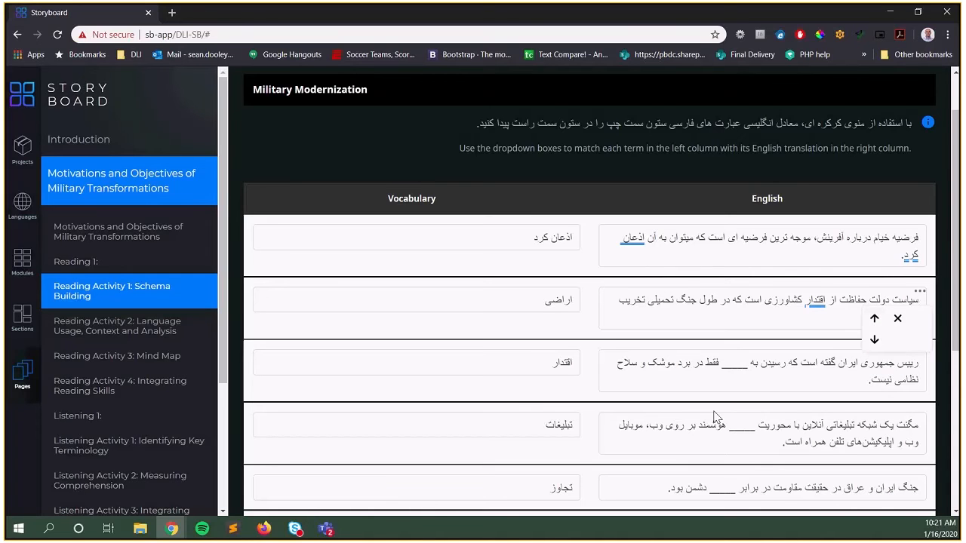
Move the vocabulary row with the term "تحت امر" up to the first row of the table
scroll(715, 417, down, 3)
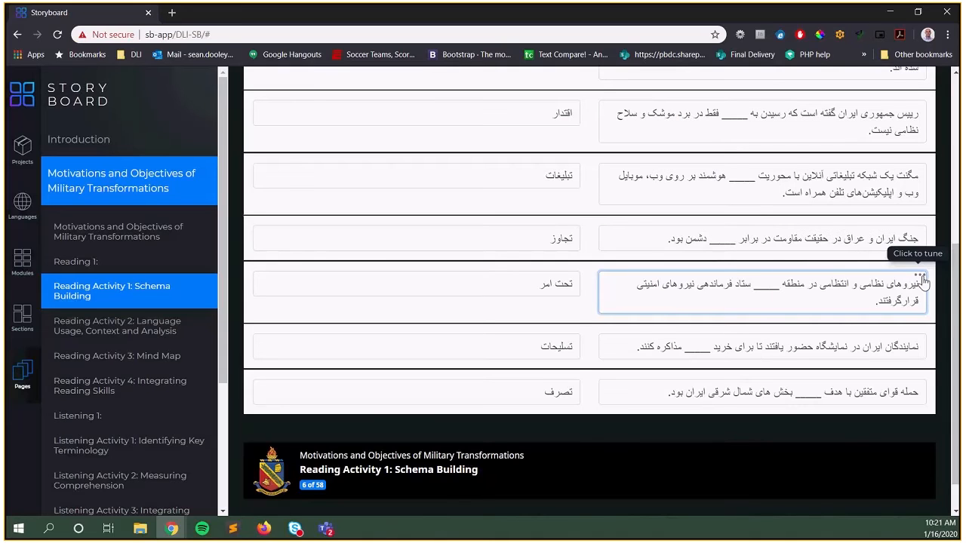
mouse_move(873, 304)
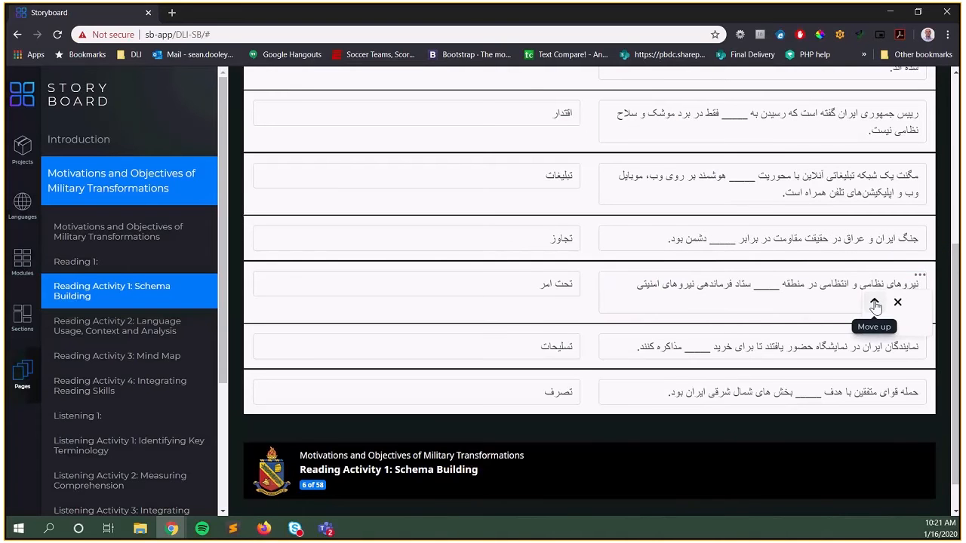
click(875, 305)
click(875, 259)
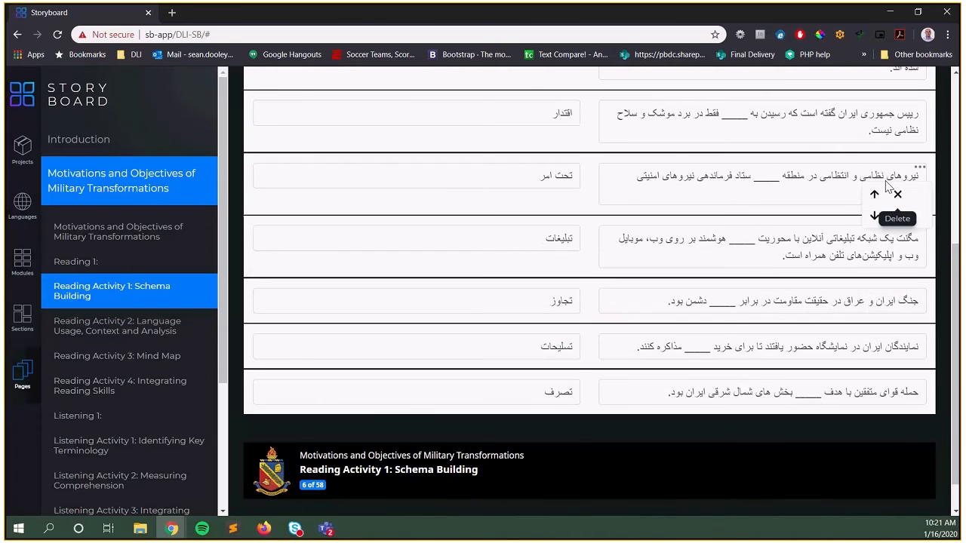
scroll(878, 193, up, 1)
scroll(877, 226, up, 1)
click(875, 258)
scroll(875, 258, up, 1)
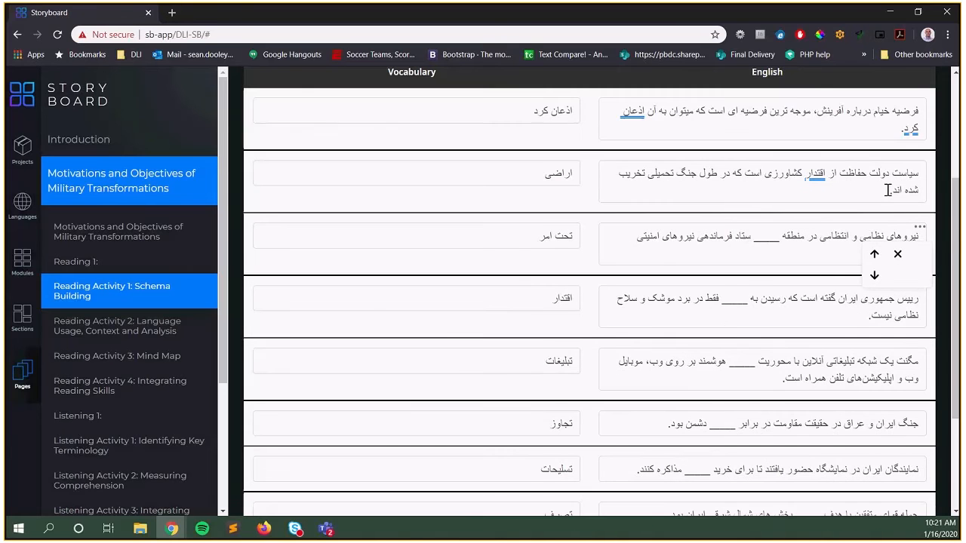
click(875, 259)
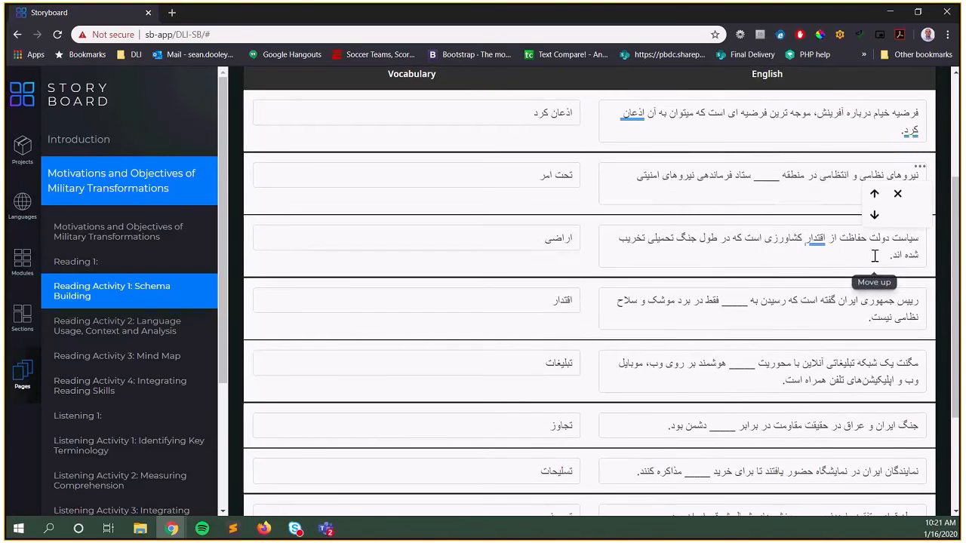
scroll(876, 259, up, 1)
click(876, 258)
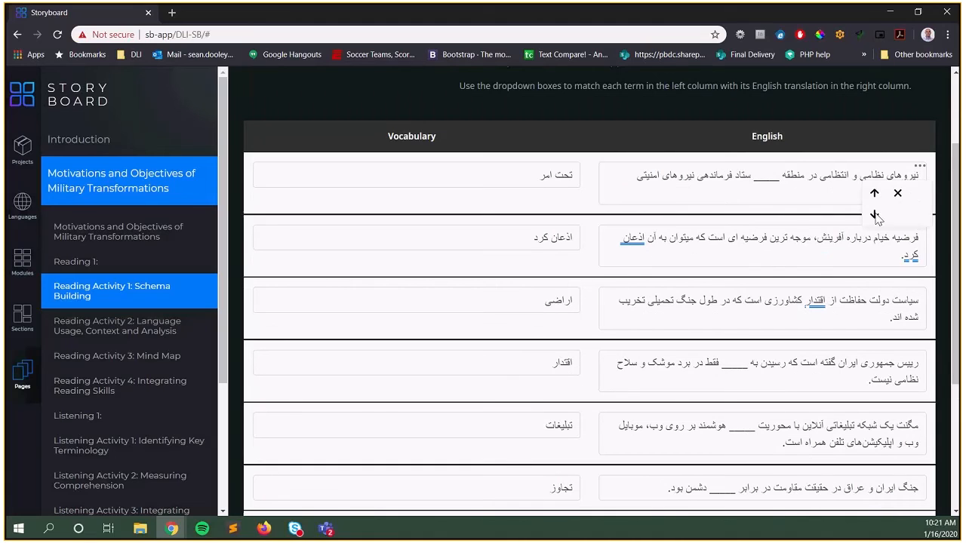
Delete the vocabulary row with the term "اقتدار", just below the "اراضی" row
click(859, 307)
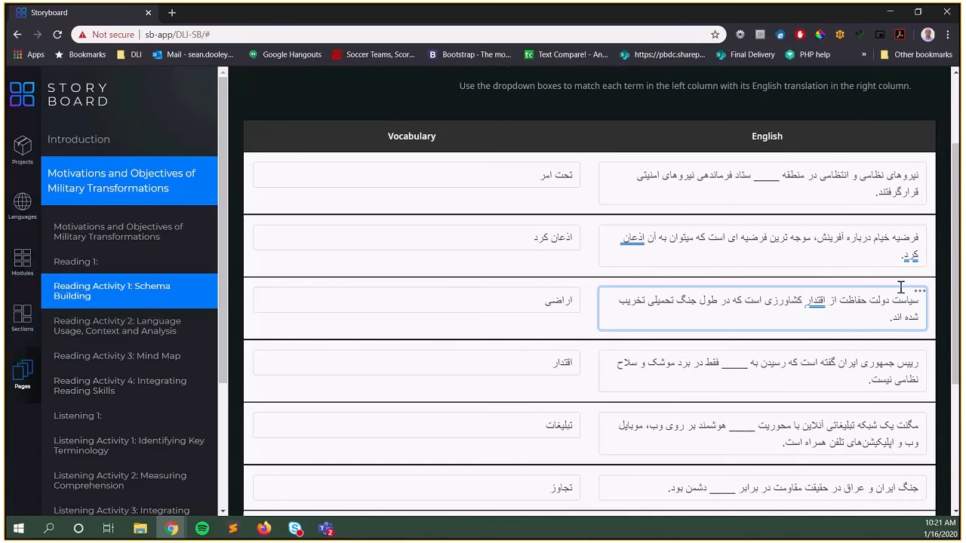
click(919, 292)
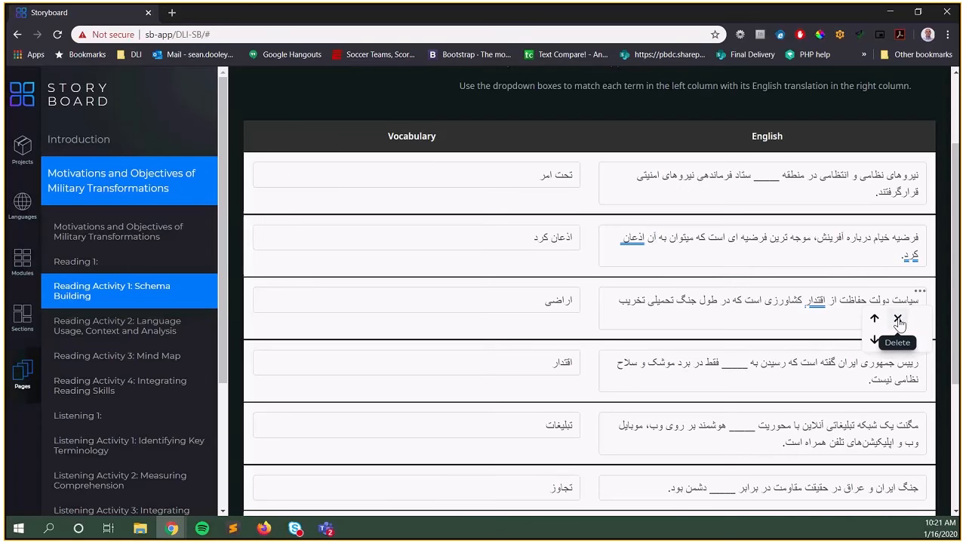
click(808, 387)
click(921, 357)
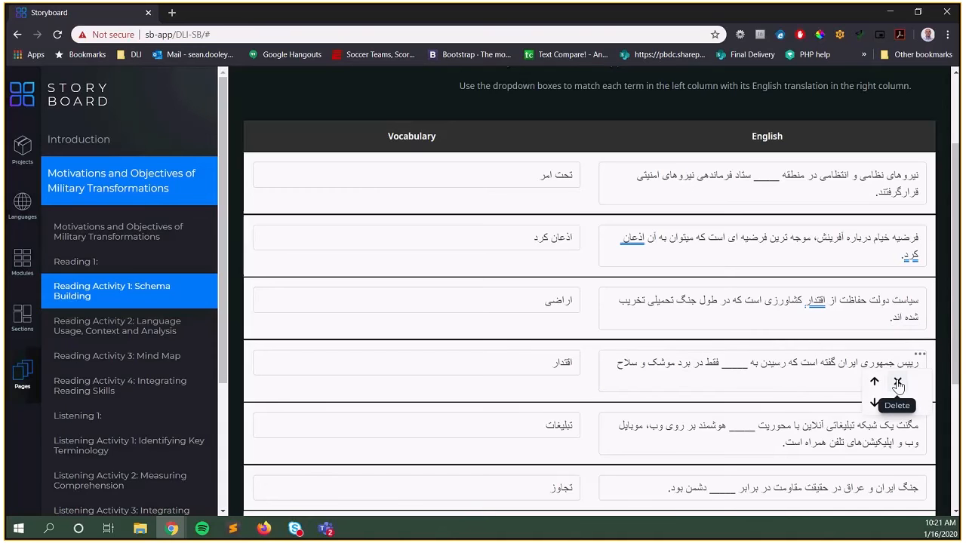
click(898, 385)
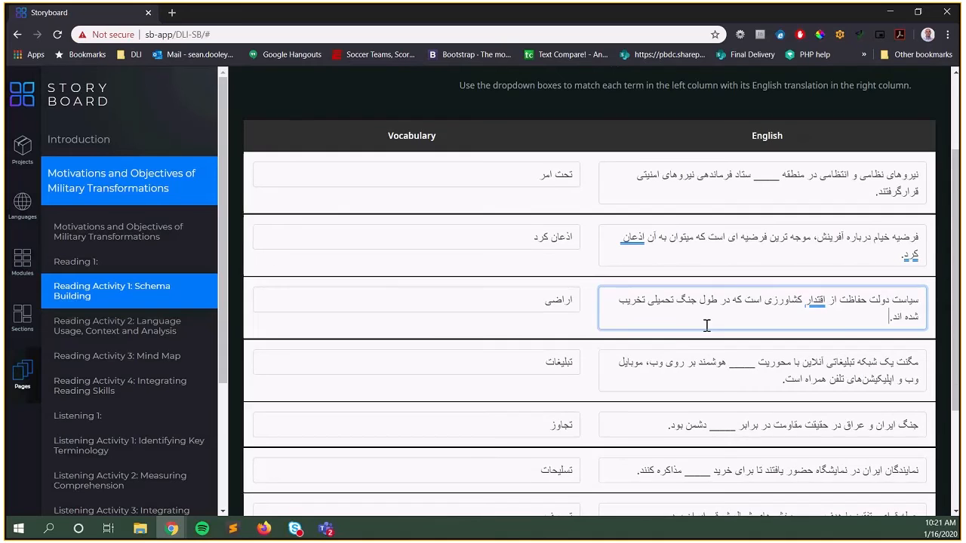
Add a new empty row after the last vocabulary row, "تصرف"
scroll(707, 325, down, 2)
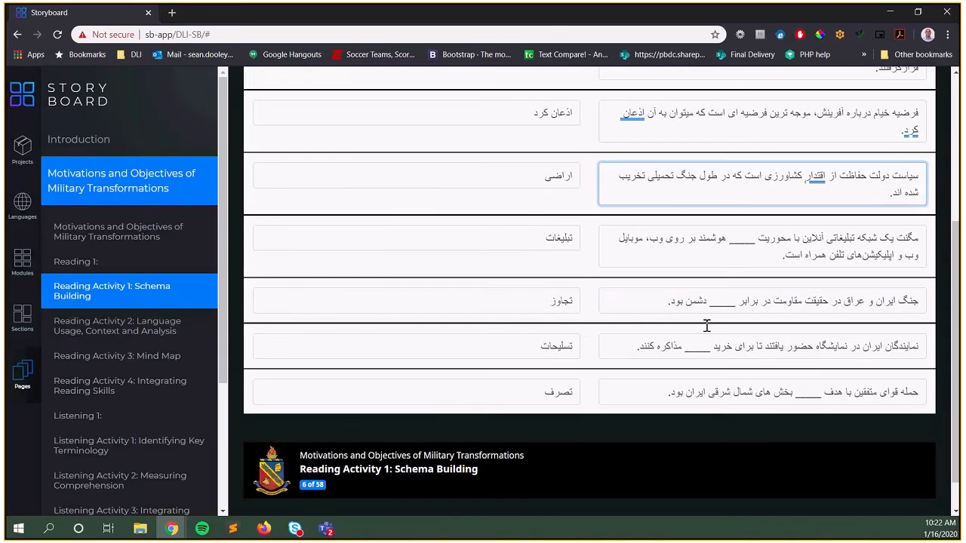
click(662, 392)
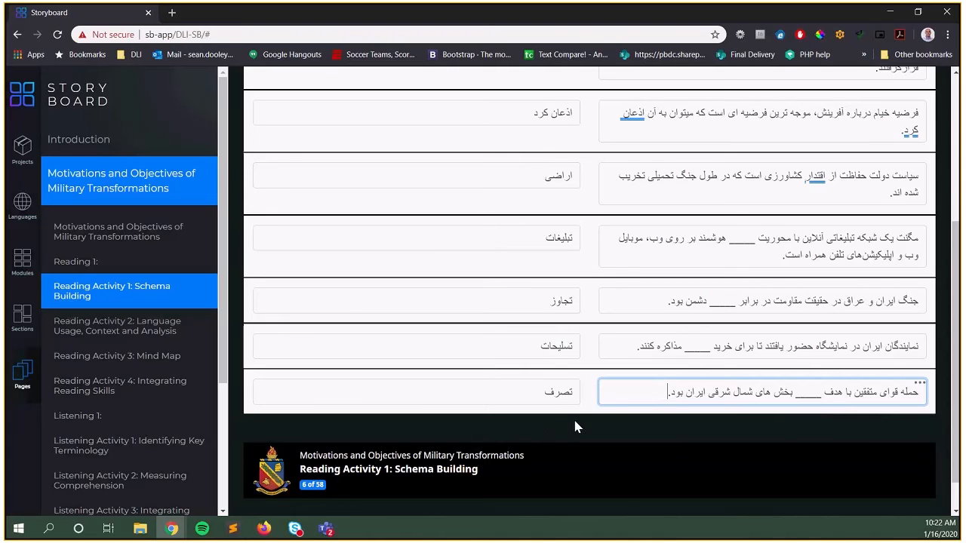
key(Tab)
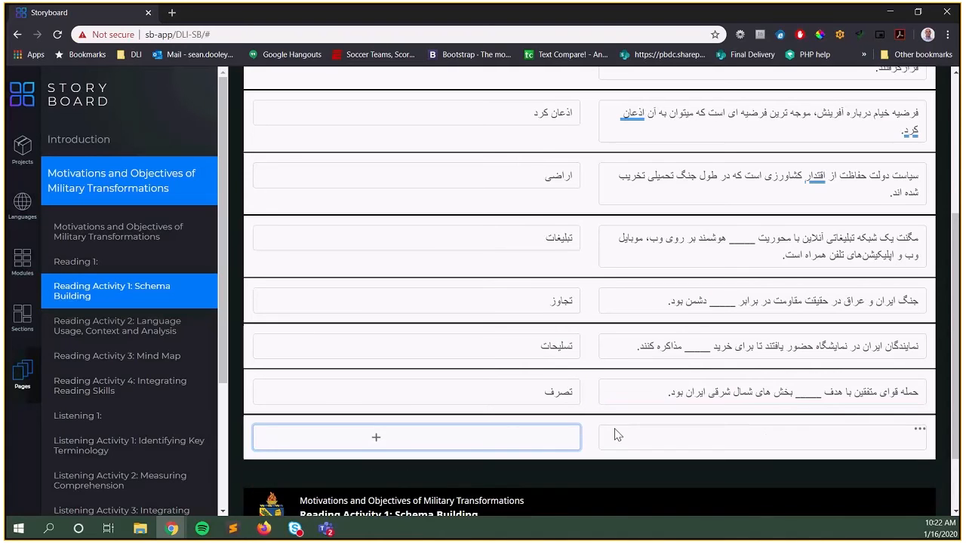
Add another empty row at the end of the vocabulary table and delete it again
click(717, 441)
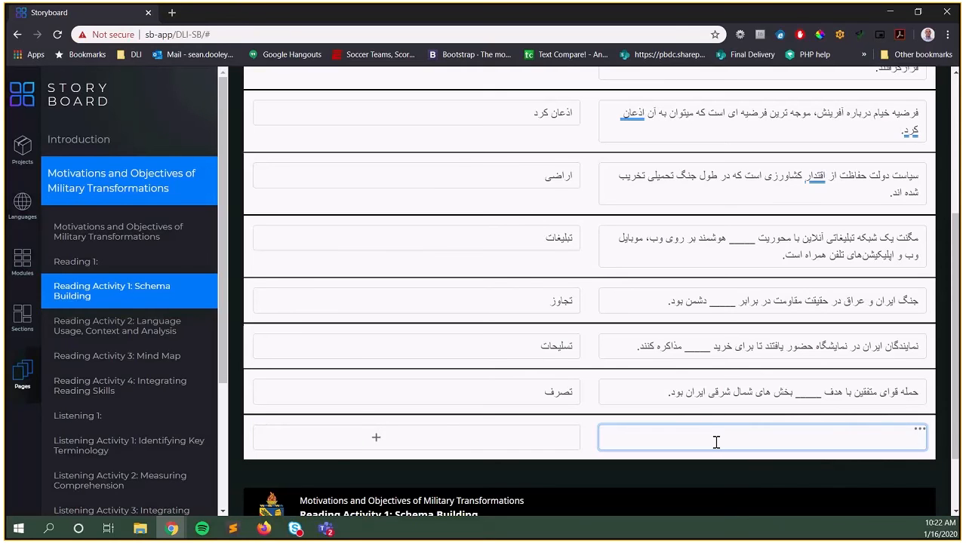
key(Tab)
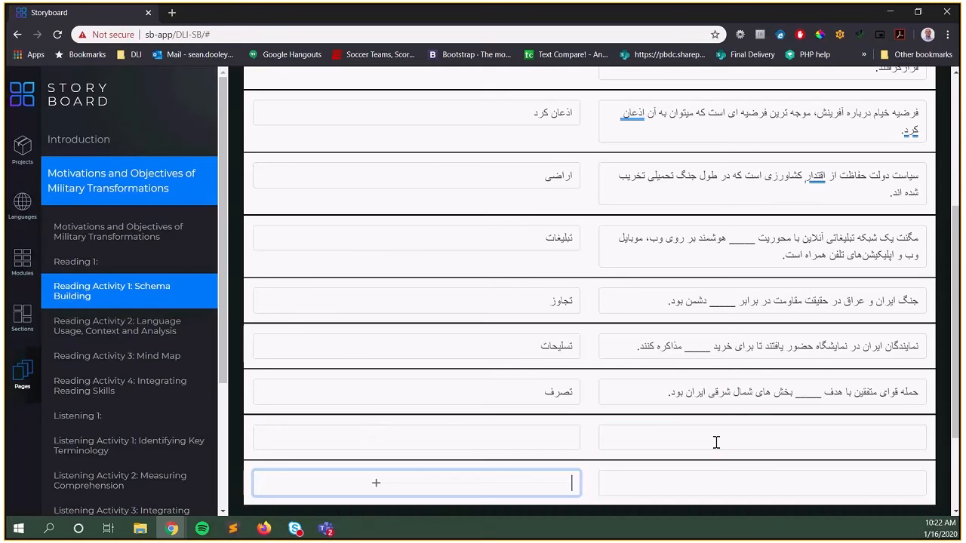
click(915, 483)
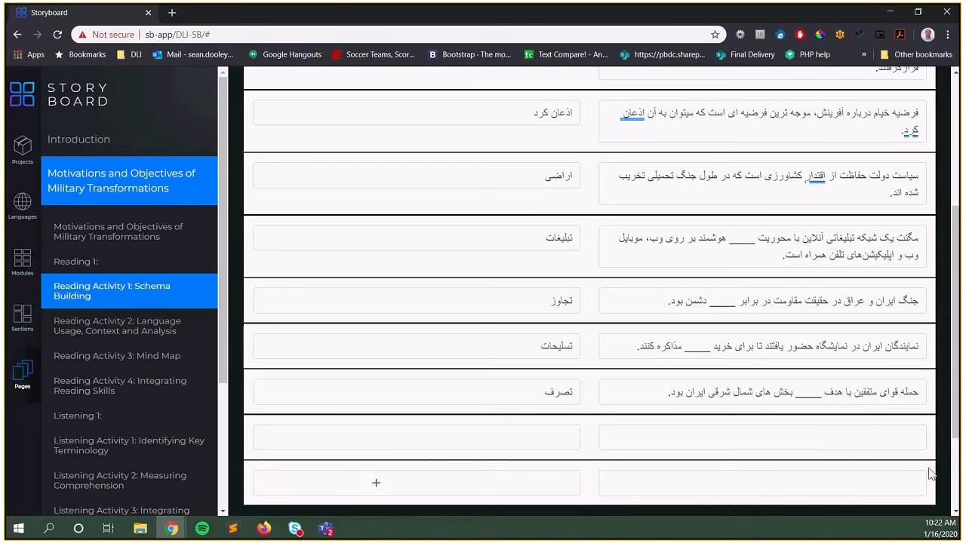
click(916, 475)
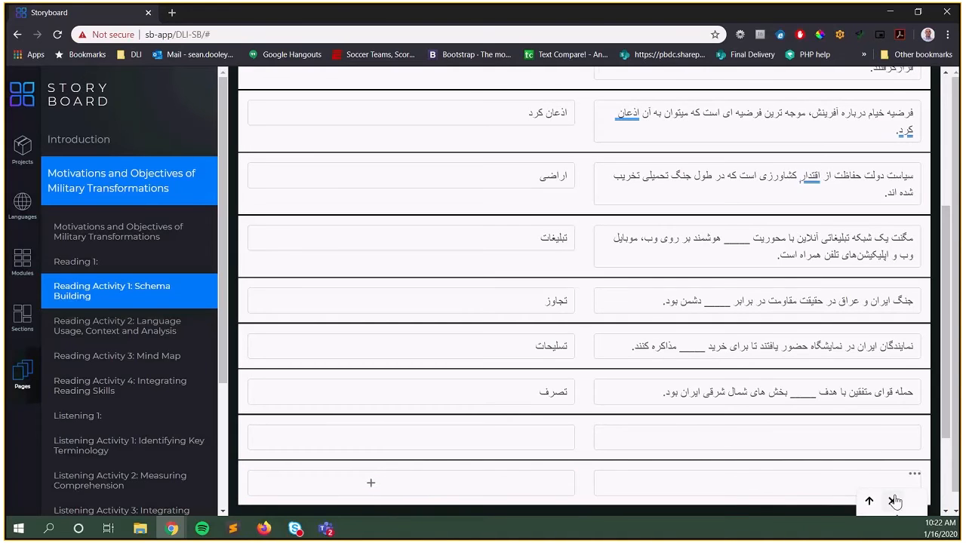
click(893, 503)
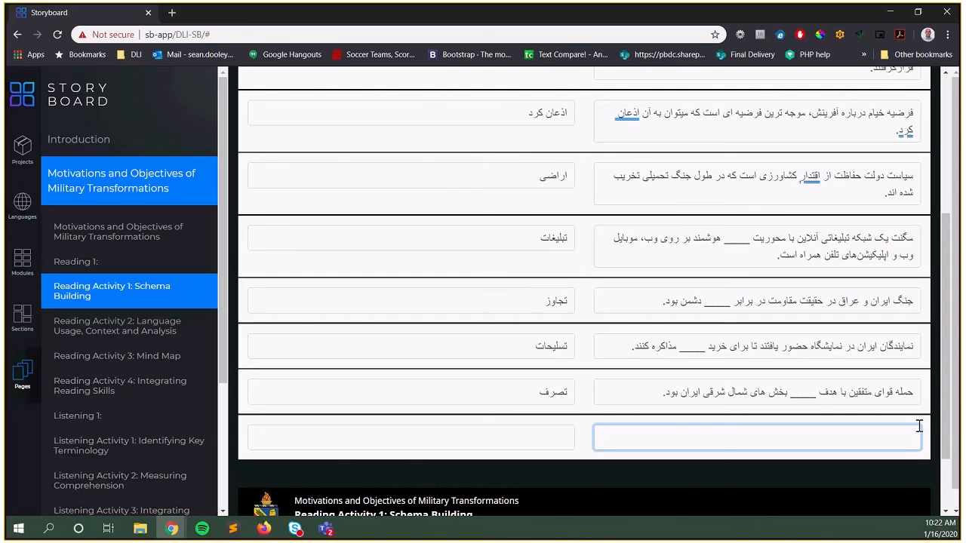
Delete the remaining empty row below "تصرف" and save the vocabulary page
click(918, 431)
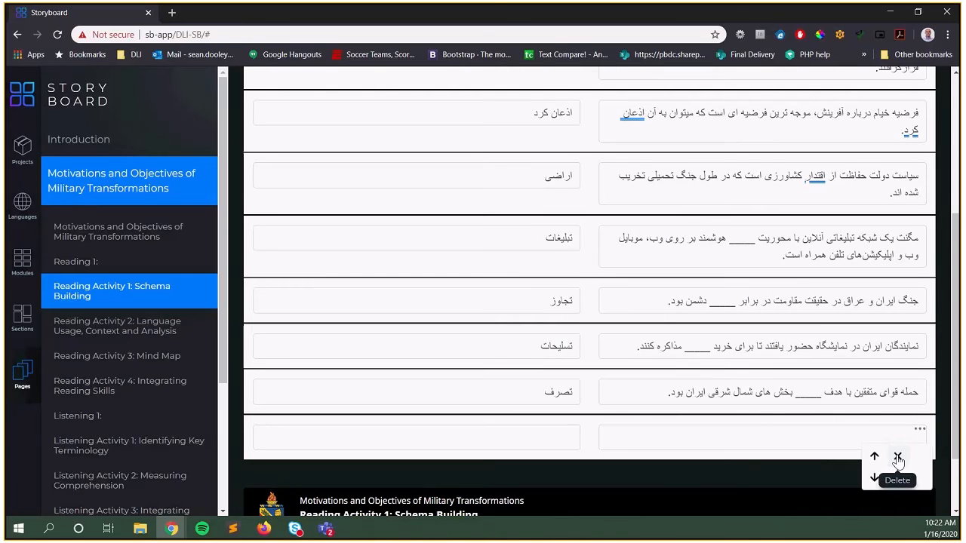
click(896, 458)
scroll(762, 296, up, 4)
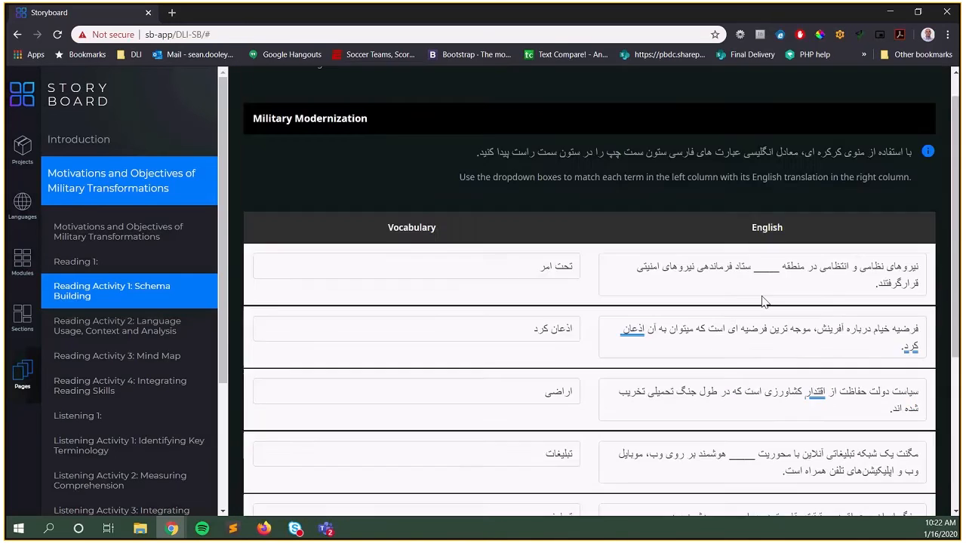
scroll(762, 296, down, 4)
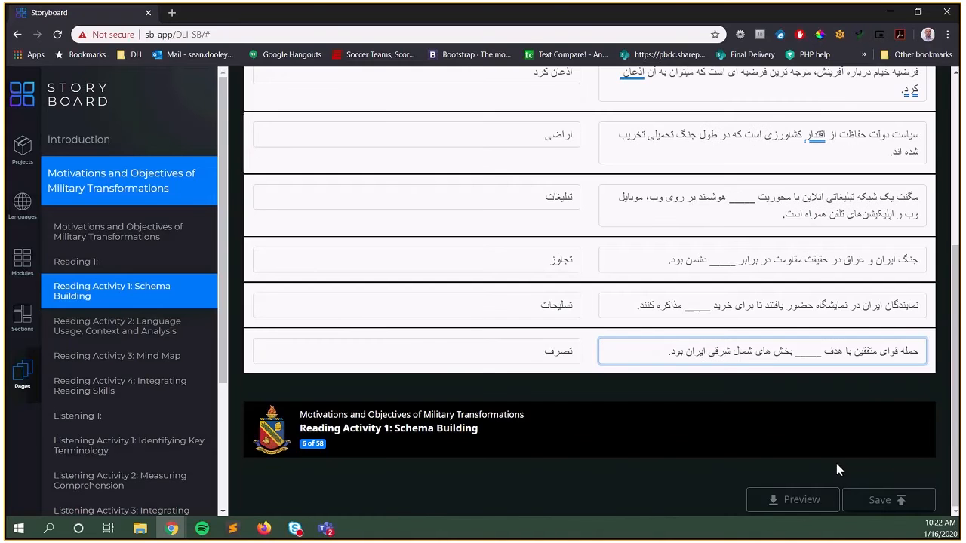
click(882, 498)
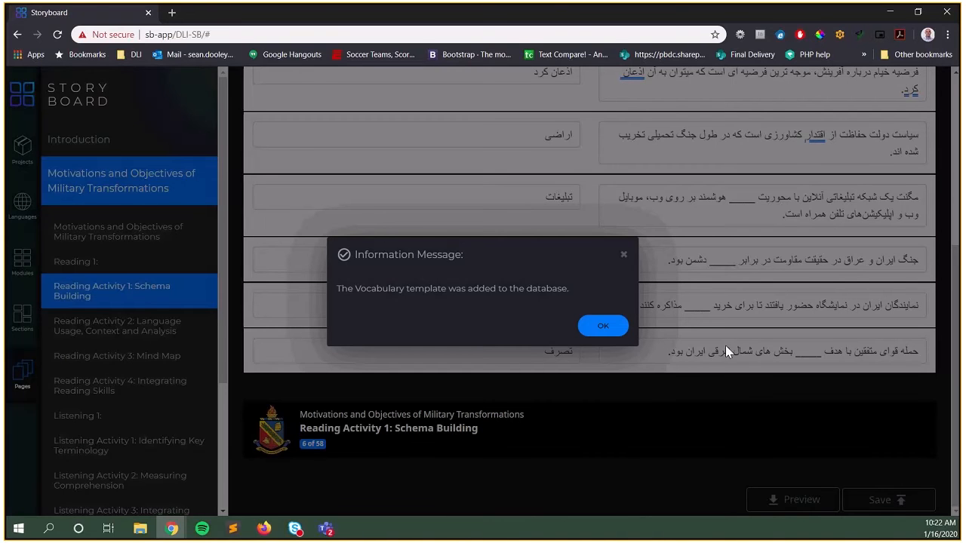
click(604, 327)
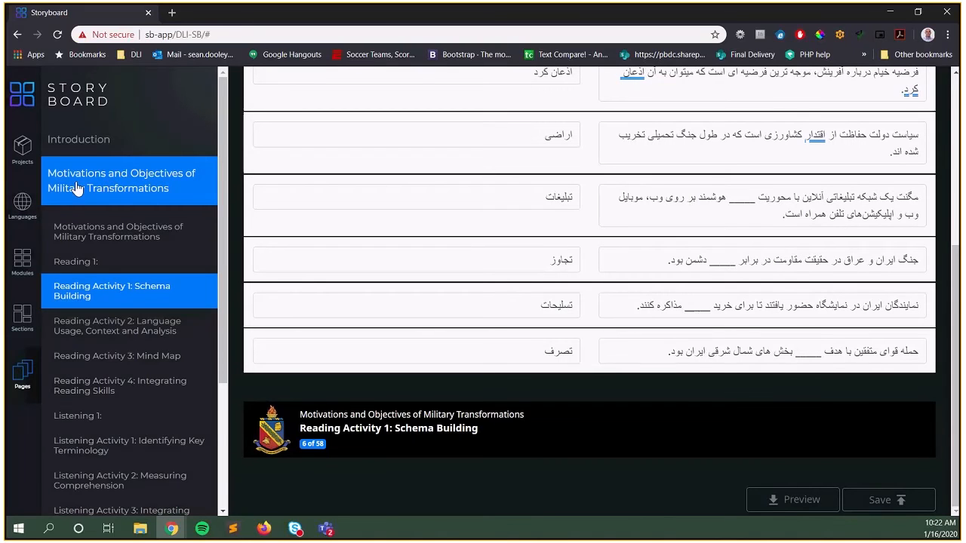
Switch to the Reading 1 page and back to Reading Activity 1: Schema Building to check the saved vocabulary rows
click(103, 269)
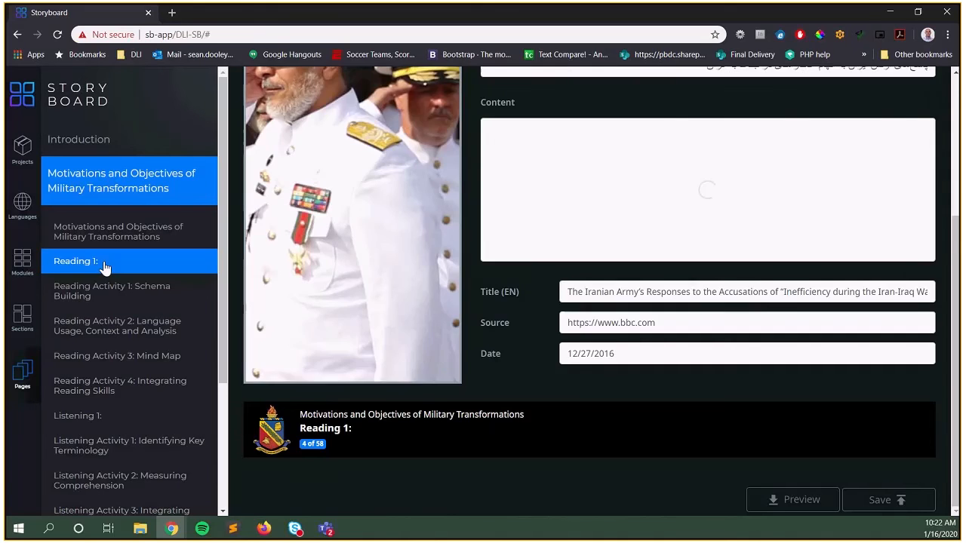
click(104, 290)
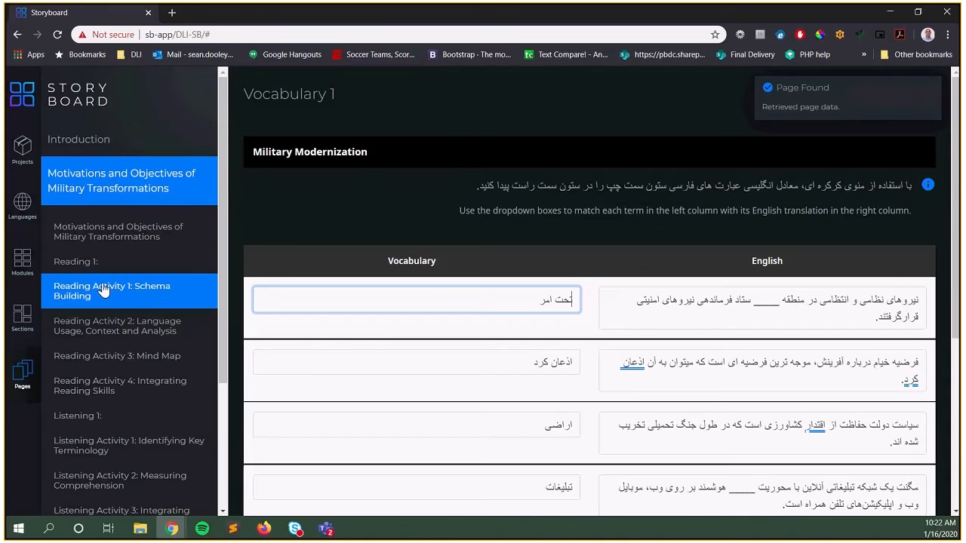
scroll(851, 321, down, 2)
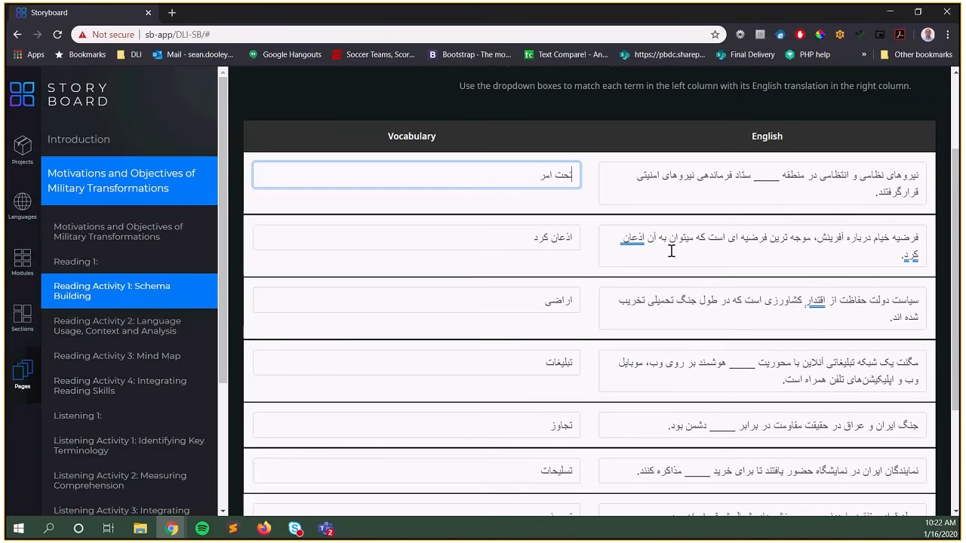
scroll(801, 341, down, 1)
scroll(800, 343, down, 1)
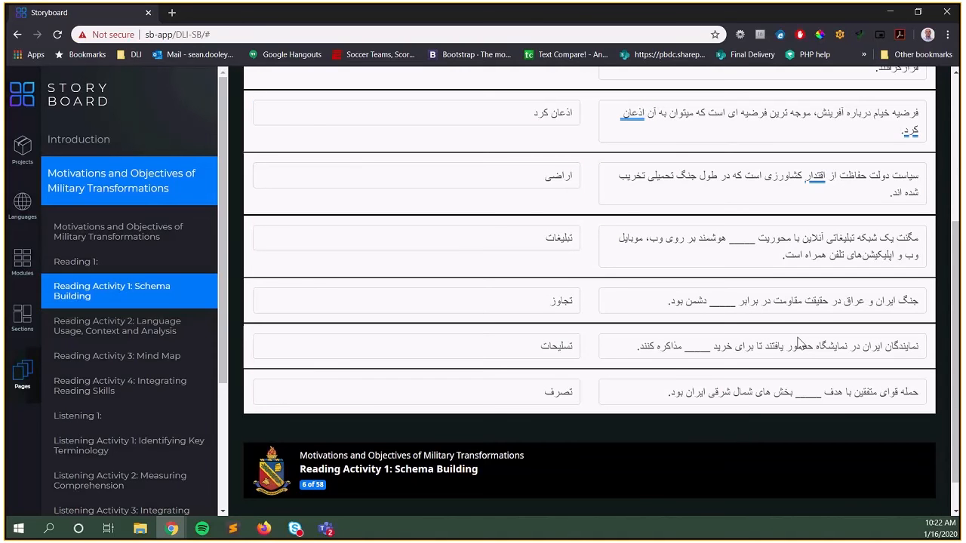
Open Reading Activity 2: Language Usage, Context and Analysis, look through its multiple-choice questions, and select a phrase in Question 1 to show the text tools
click(163, 336)
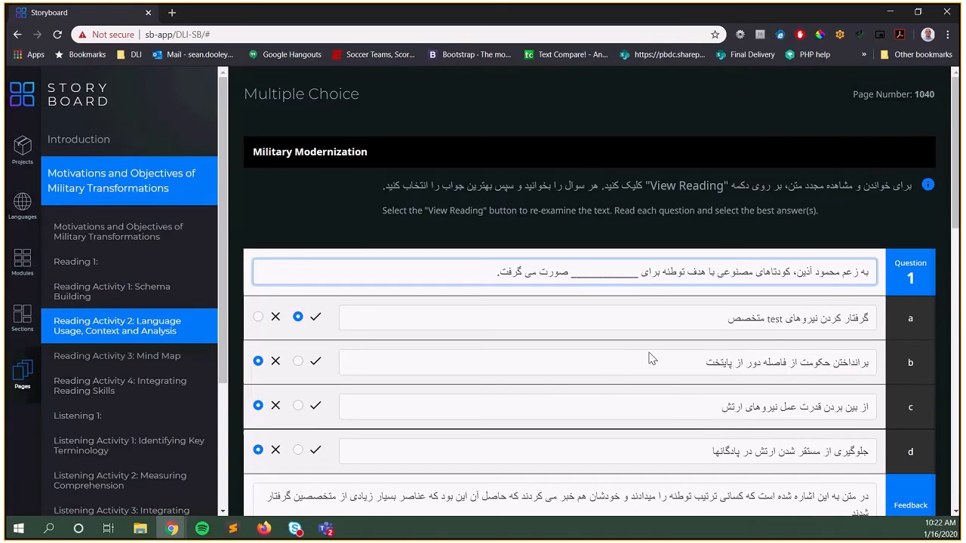
scroll(656, 282, down, 2)
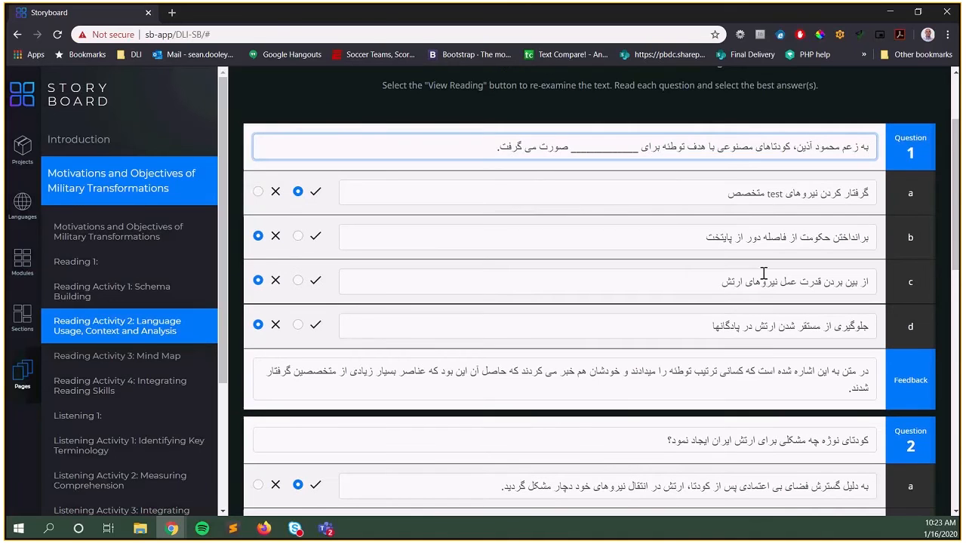
scroll(764, 275, down, 4)
scroll(763, 275, down, 3)
scroll(761, 285, up, 5)
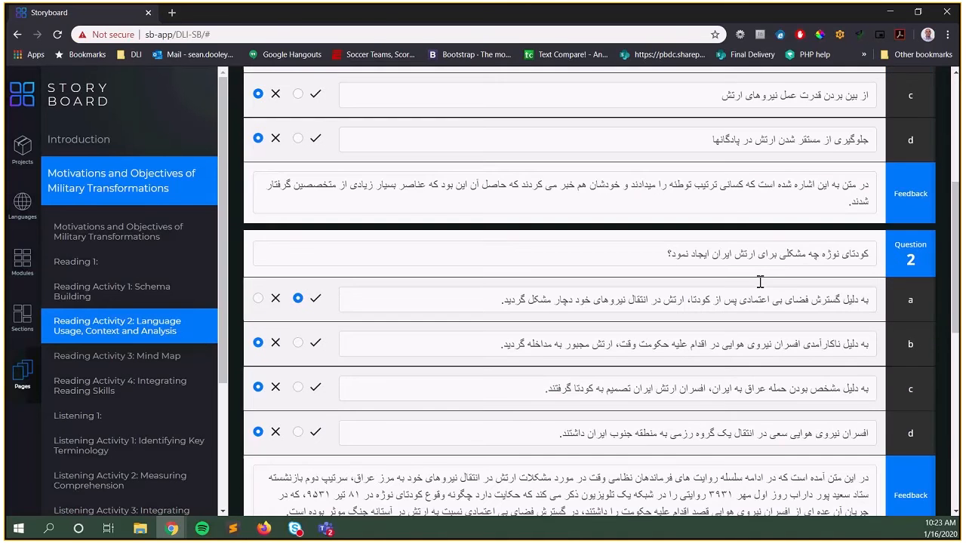
scroll(761, 283, up, 3)
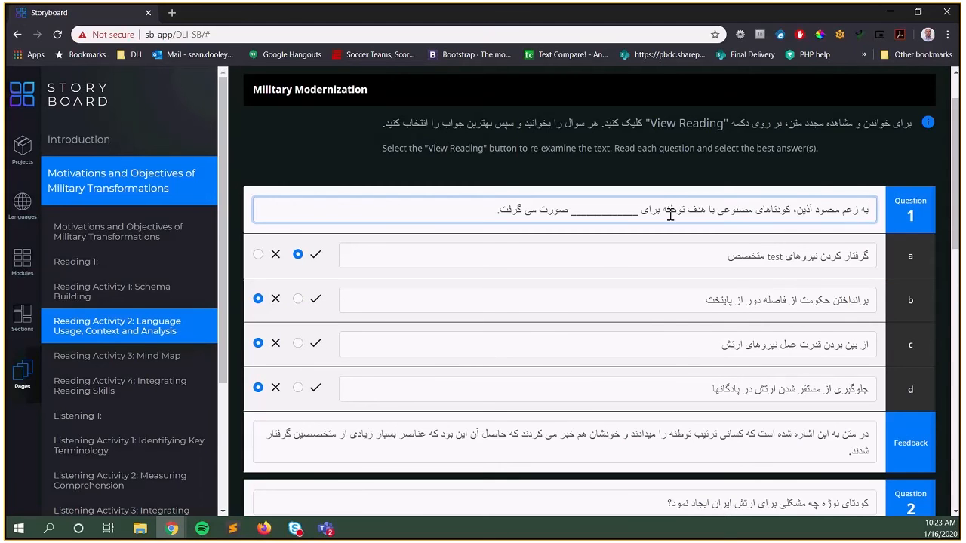
drag(667, 209, 714, 210)
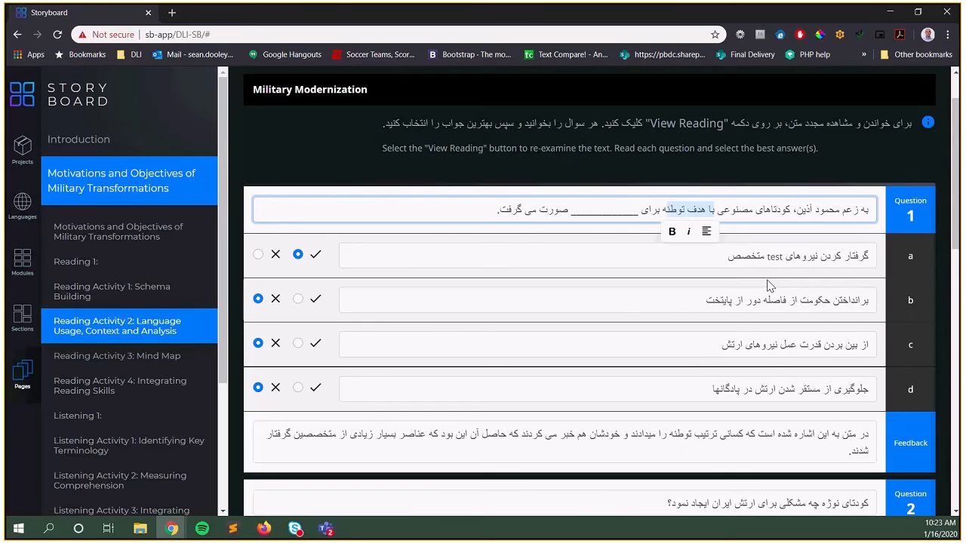
Add an empty multiple-choice question after Question 3 and delete it again
scroll(768, 285, down, 3)
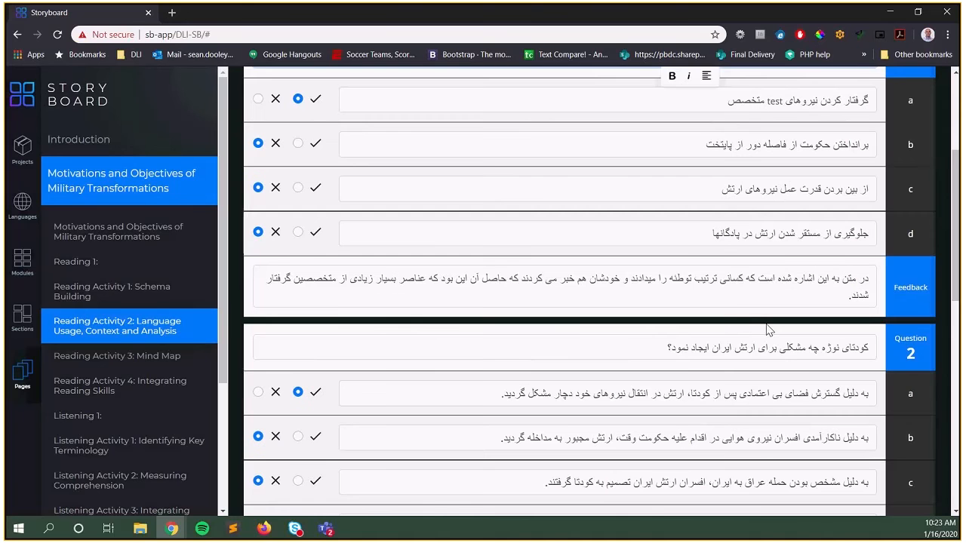
click(822, 299)
scroll(822, 299, down, 3)
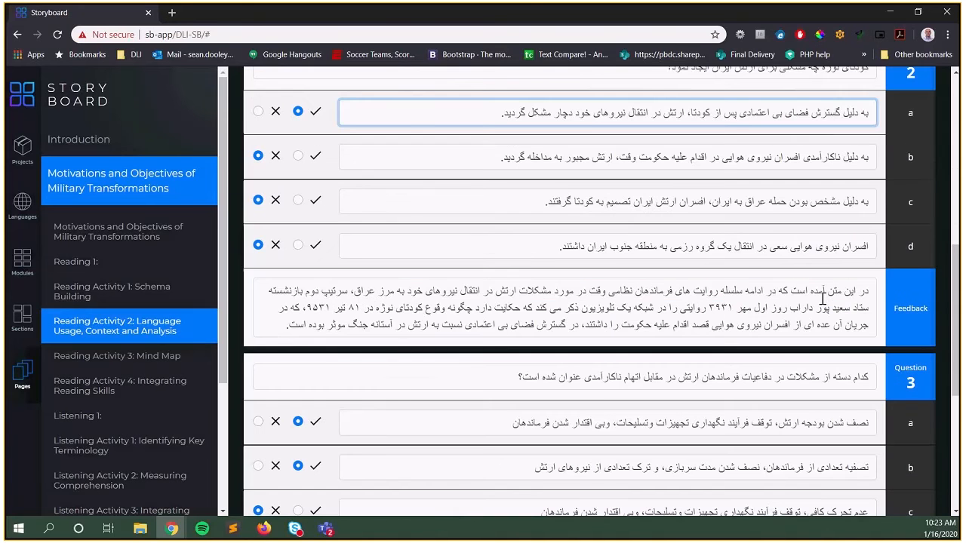
scroll(808, 326, down, 3)
click(753, 437)
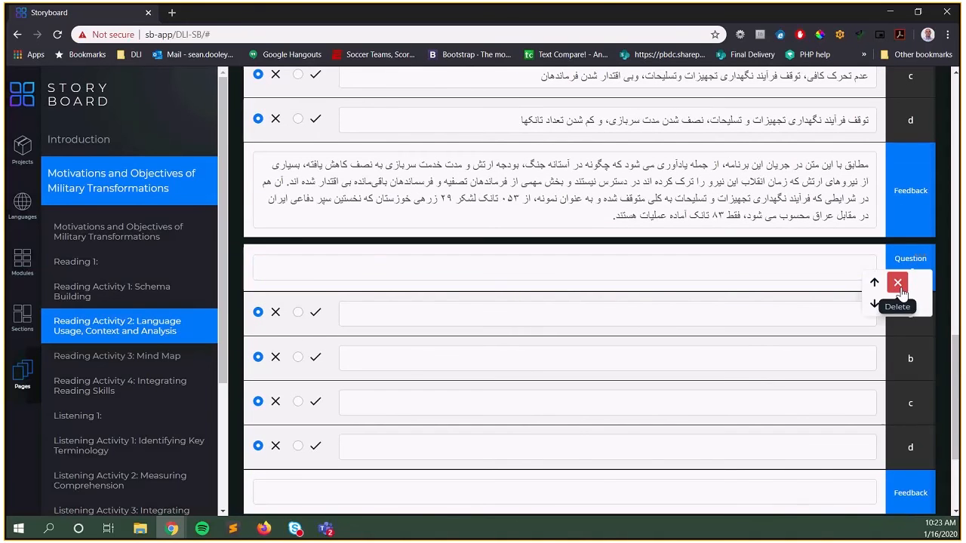
click(898, 288)
Select the words "مصنوعی با" in Question 1 to check the left-to-right text tool, and leave the selection for the feedback field
scroll(904, 294, up, 3)
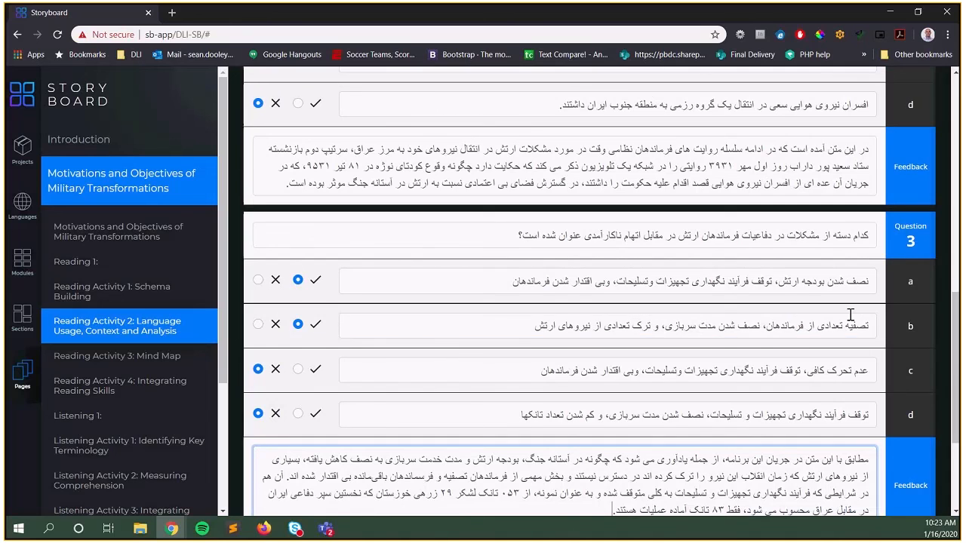
scroll(850, 314, up, 3)
scroll(850, 314, up, 4)
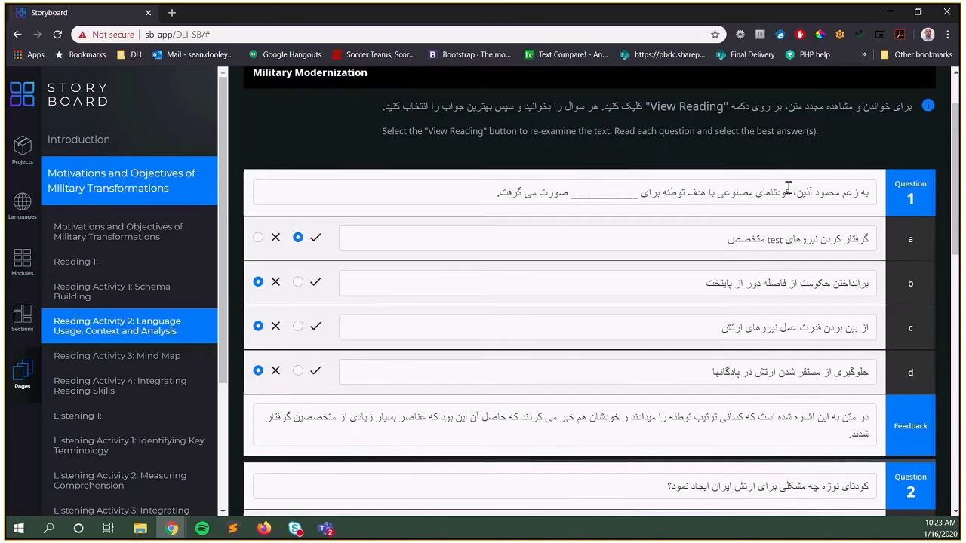
drag(752, 195, 710, 193)
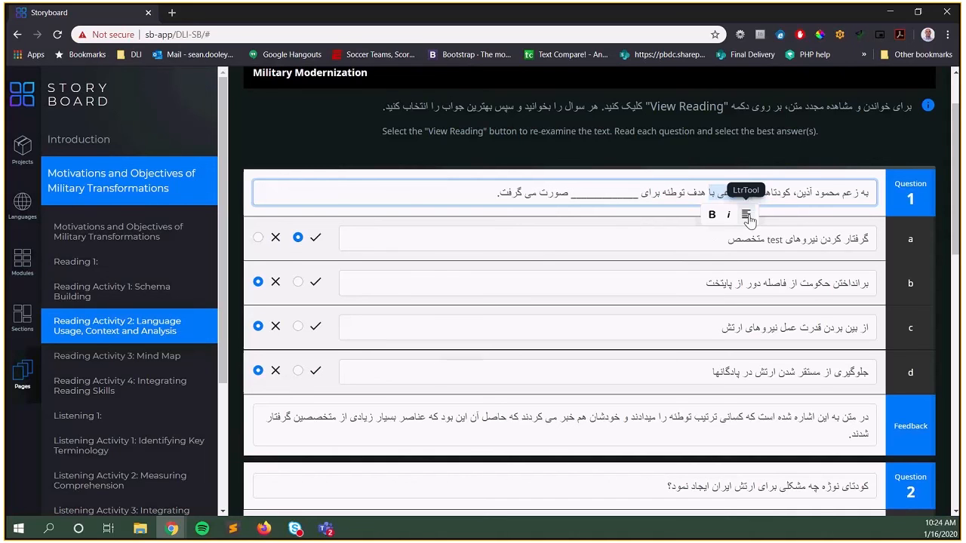
scroll(756, 287, down, 2)
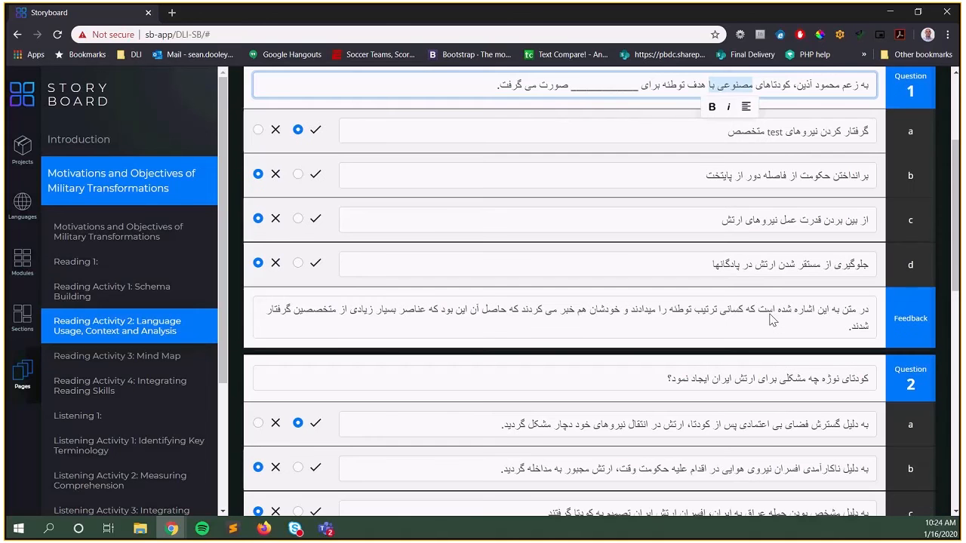
click(754, 292)
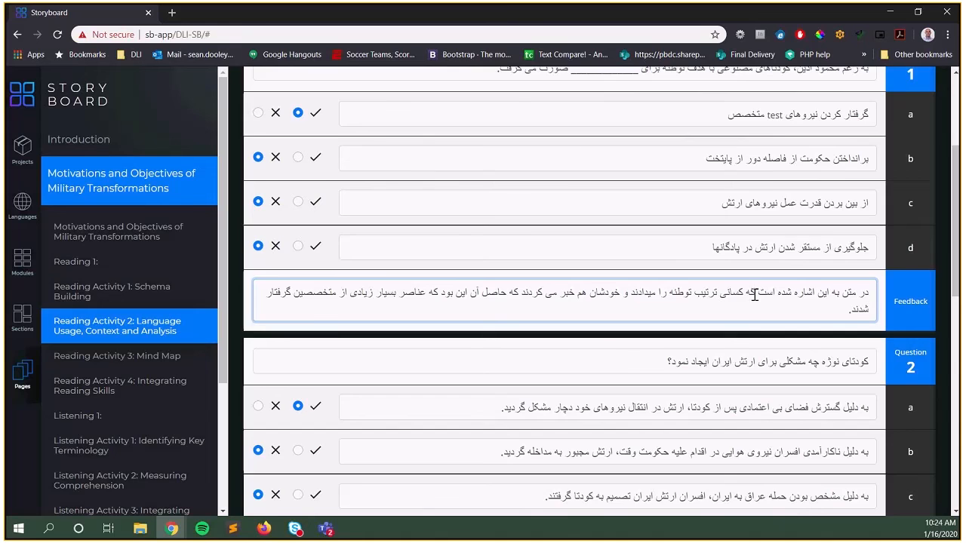
scroll(754, 295, up, 1)
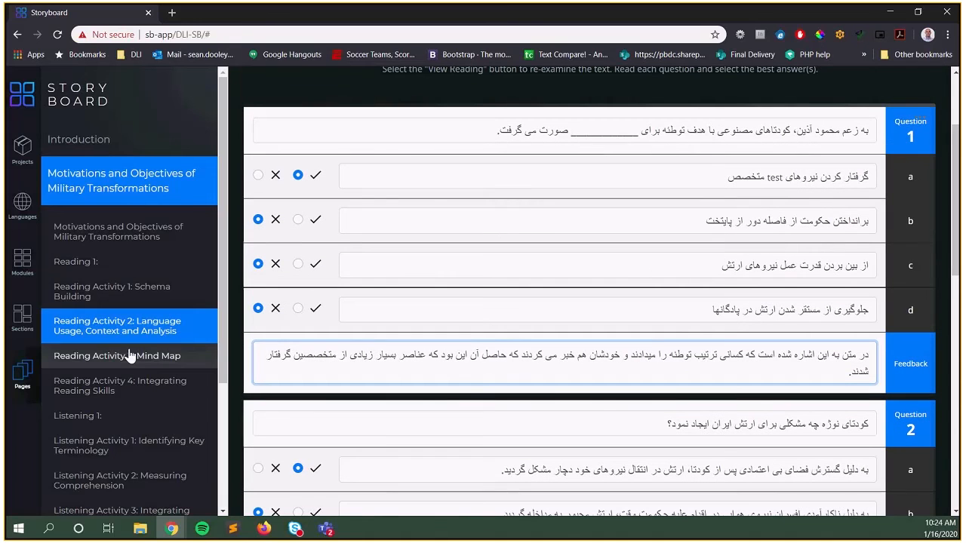
click(132, 364)
drag(132, 361, 156, 387)
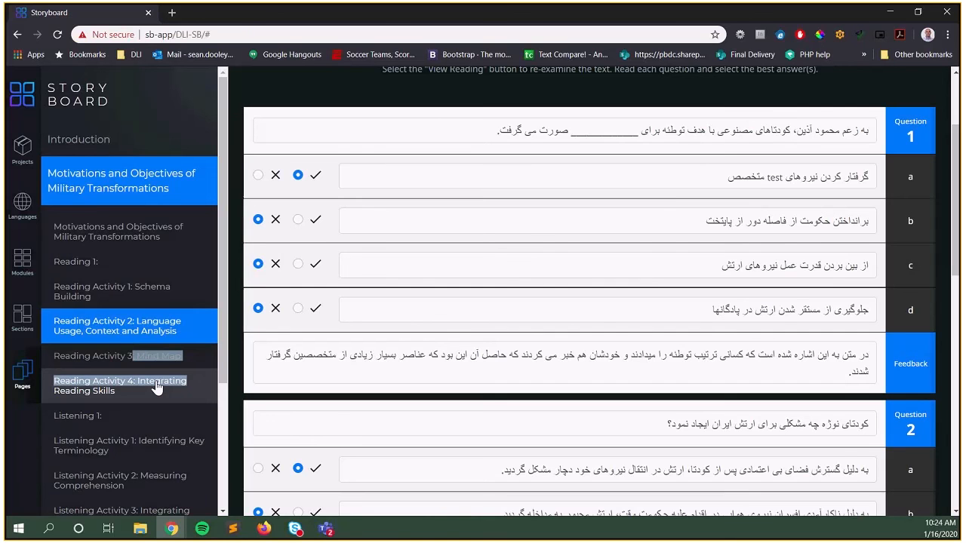
scroll(523, 307, down, 3)
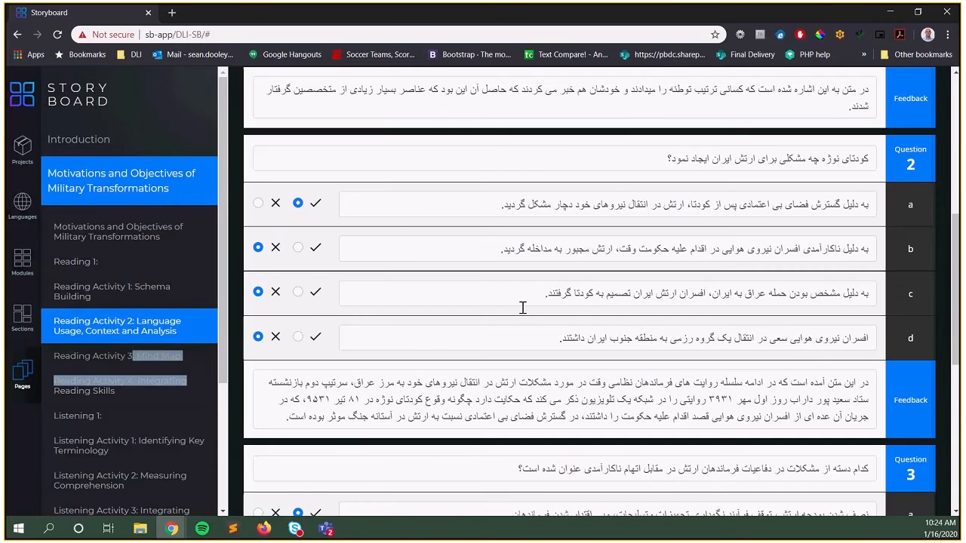
scroll(522, 307, down, 3)
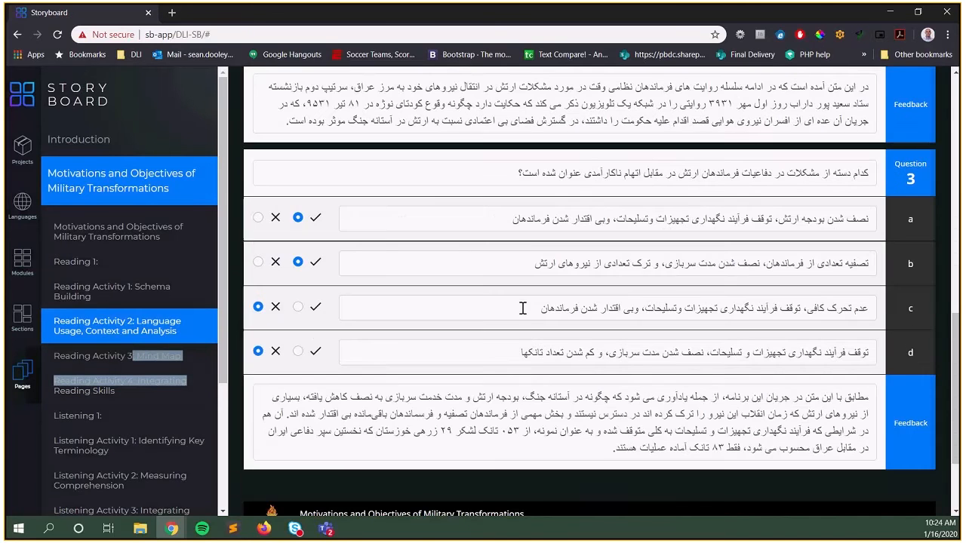
Open the Reading Activity 4: Integrating Reading Skills page
click(106, 396)
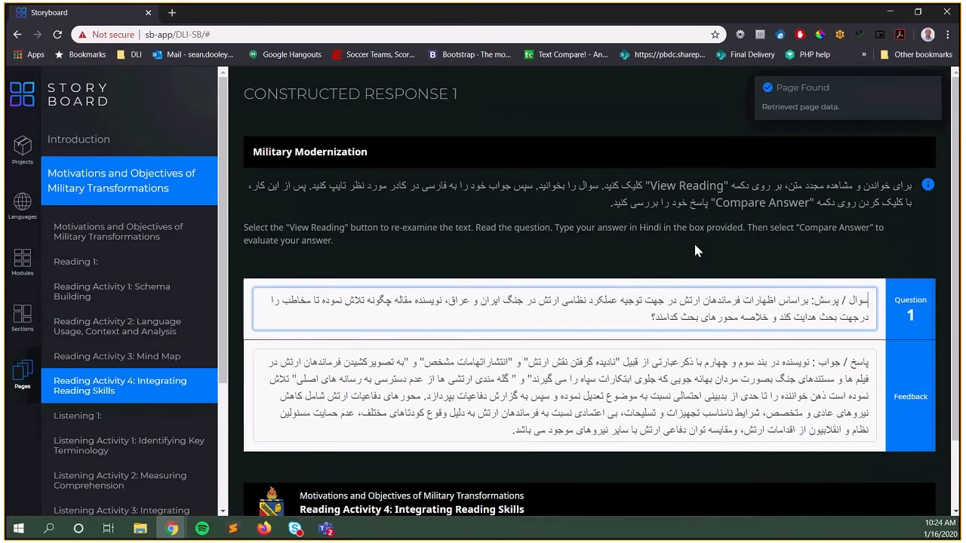
Add an empty constructed-response question after Question 1 and delete it again
scroll(694, 241, down, 1)
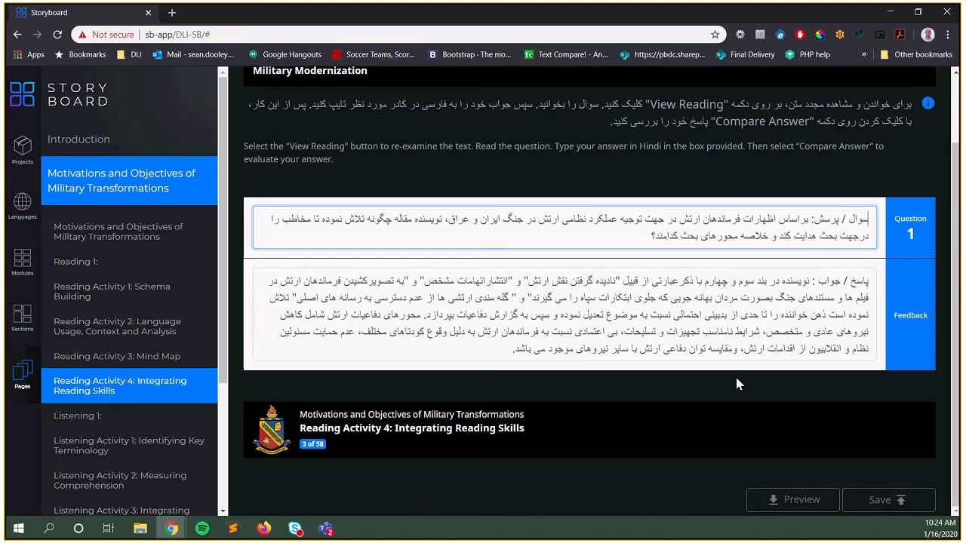
key(ctrl+Return)
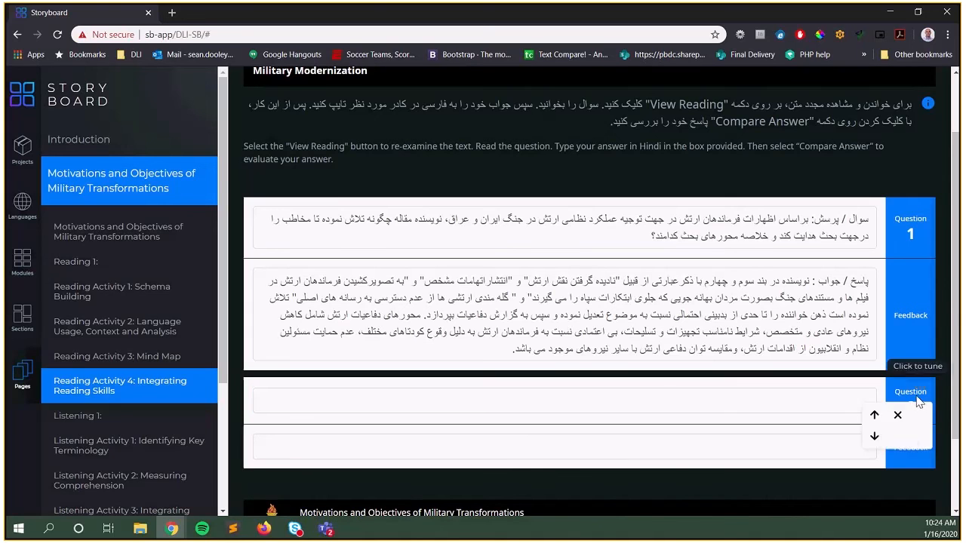
click(902, 419)
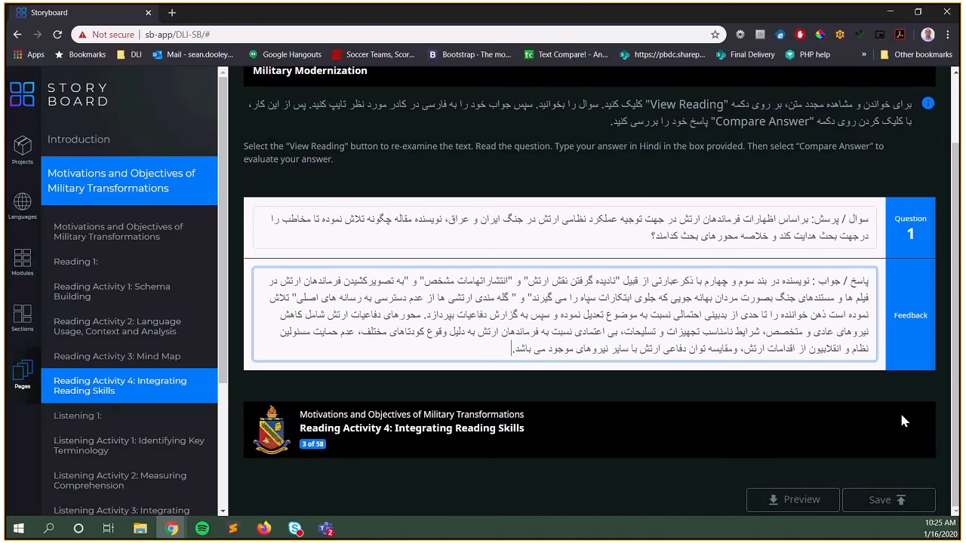
Select the word "کدامند؟" in the constructed-response Question 1 to check the left-to-right text tool
drag(652, 235, 717, 236)
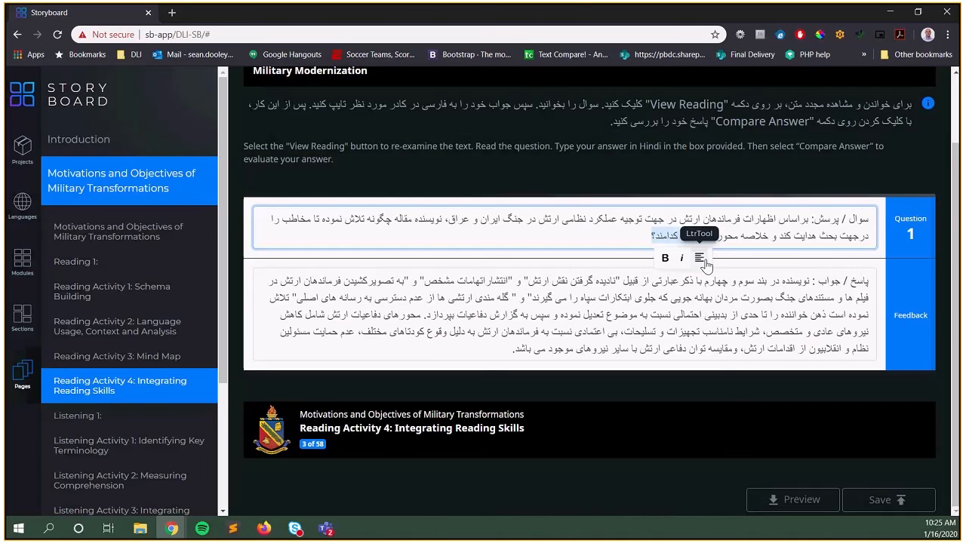
click(588, 323)
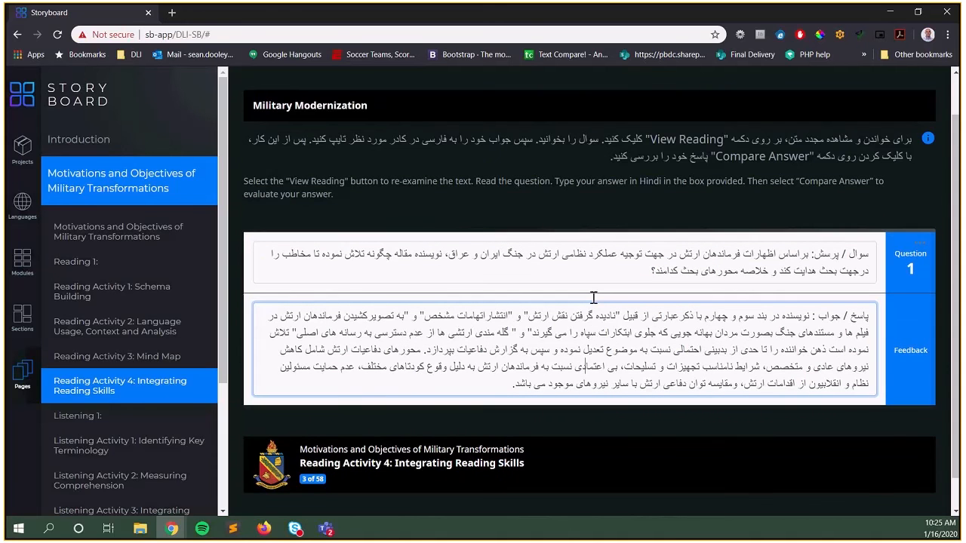
scroll(666, 298, up, 1)
double_click(666, 298)
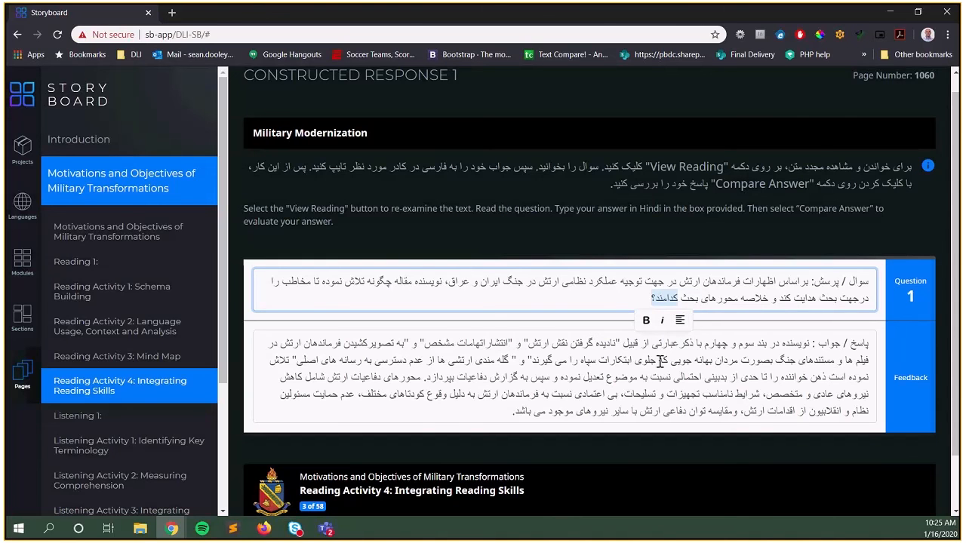
View the Listening Activity 1: Identifying Key Terminology page and open Listening Activity 2: Measuring Comprehension
scroll(189, 347, down, 2)
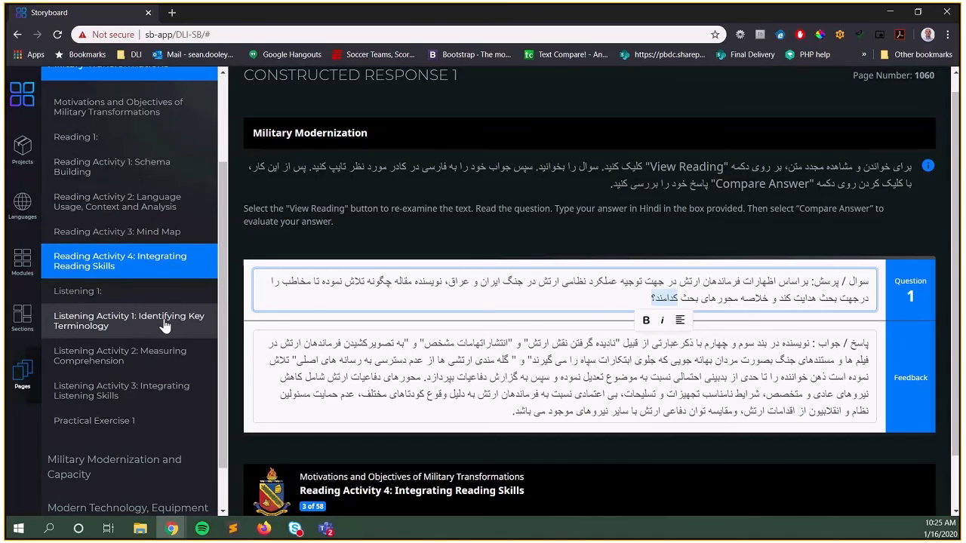
click(166, 324)
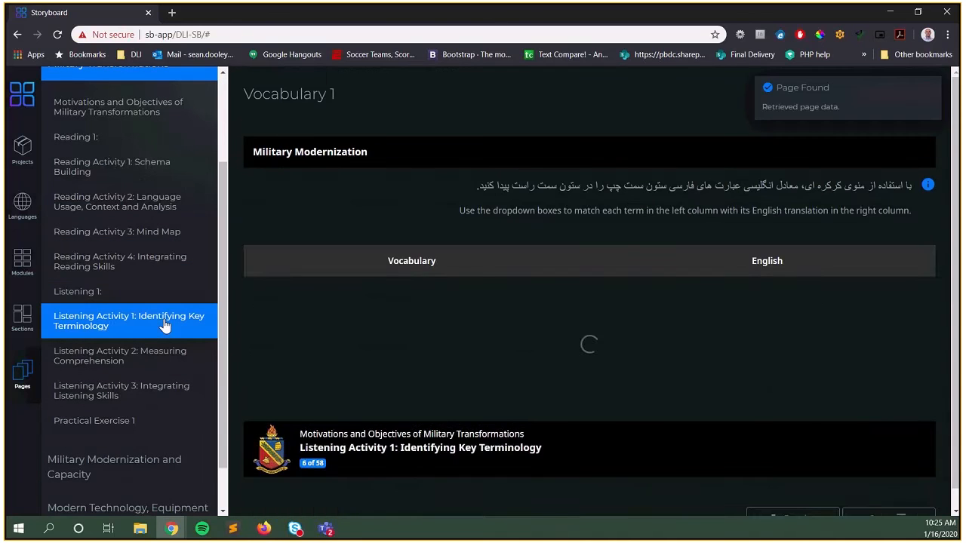
click(142, 364)
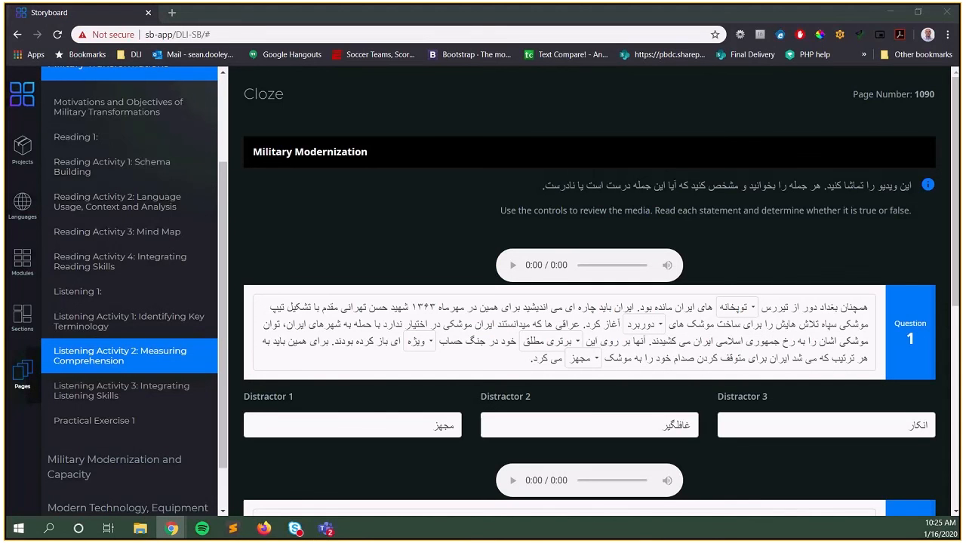
Bring the published Military Modernization lesson into the browser window and examine Question 1's cloze paragraph and the first blank's answer options
drag(957, 302, 236, 15)
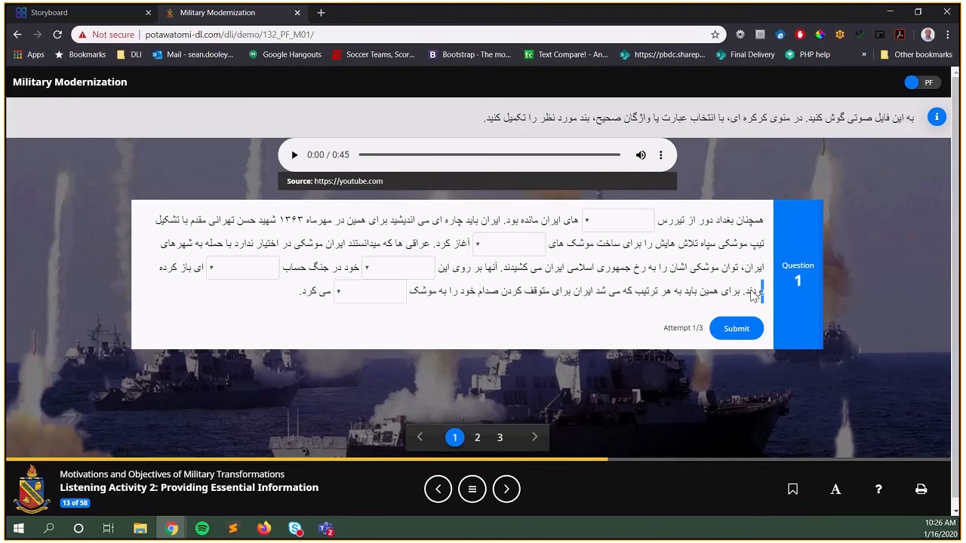
drag(767, 300, 764, 242)
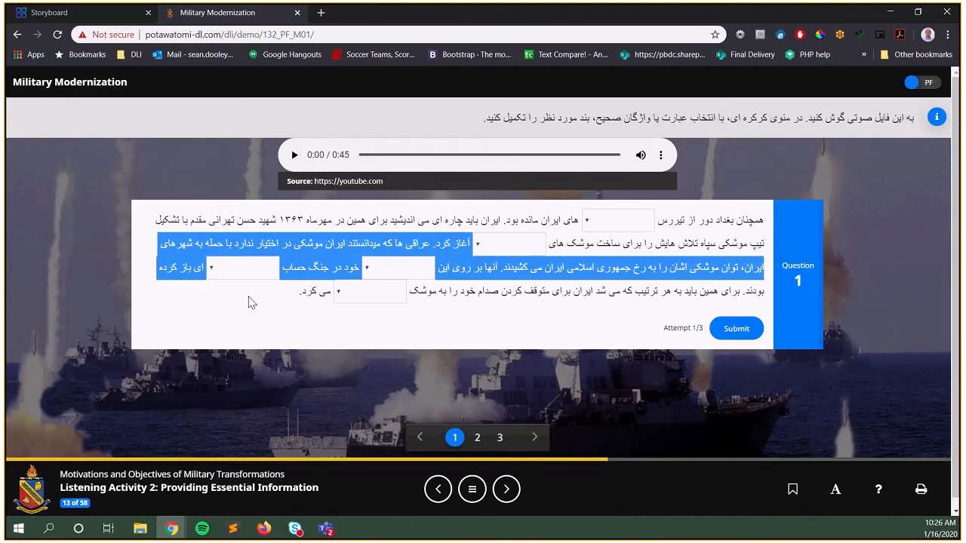
drag(303, 292, 765, 225)
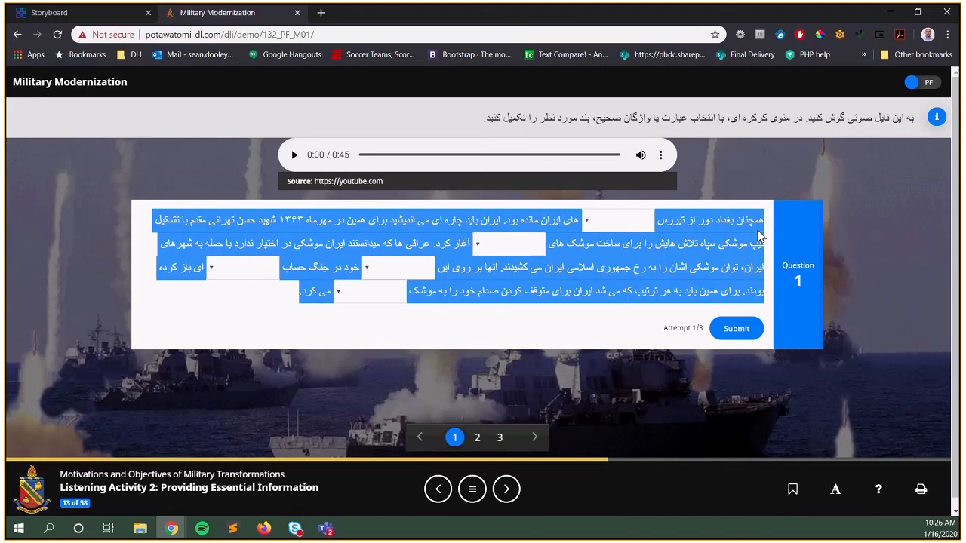
click(615, 231)
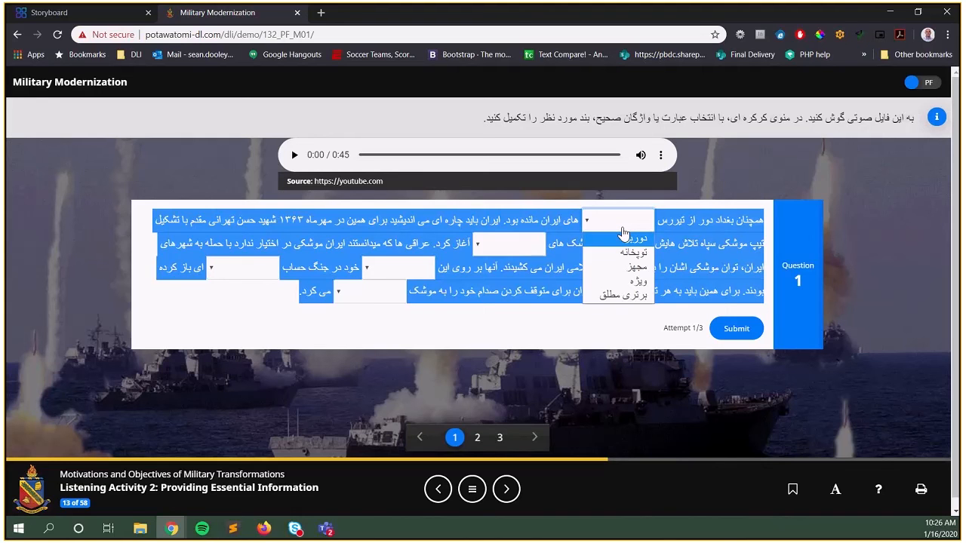
click(522, 331)
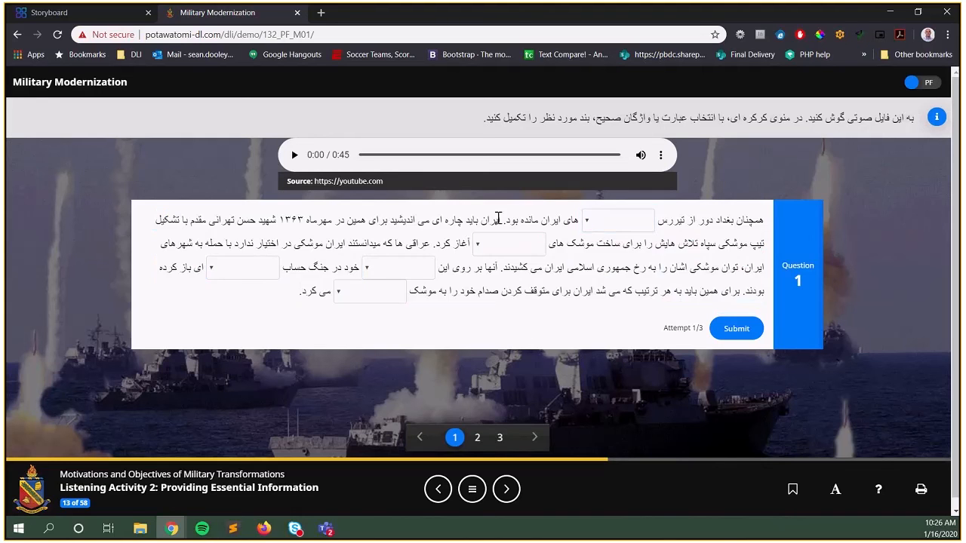
Return to Storyboard and turn the text "ندیشید" in cloze Question 1 into a dropdown blank
click(62, 17)
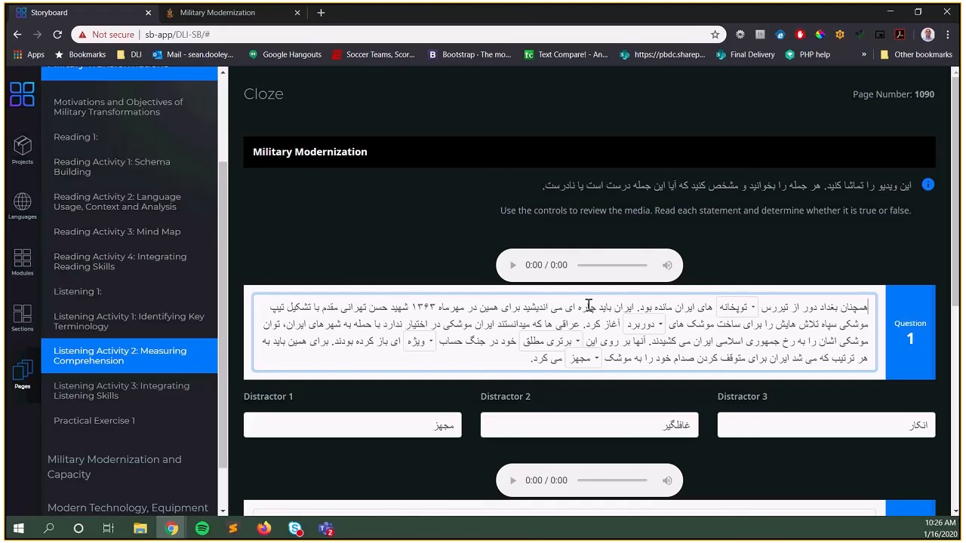
drag(524, 306, 548, 308)
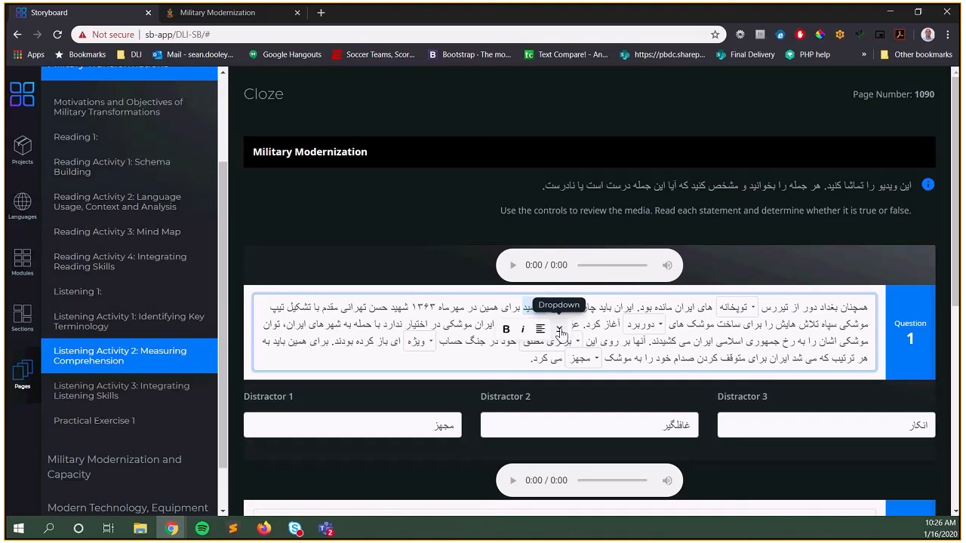
click(560, 332)
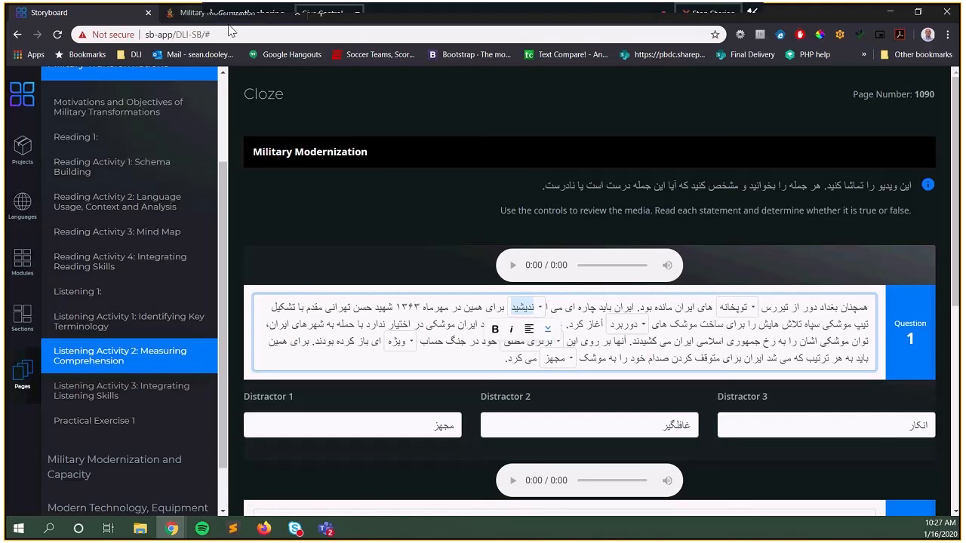
In the published Military Modernization lesson, answer Question 1's first blank with "دوربرد" and the second with "مجهز"
click(189, 13)
click(627, 220)
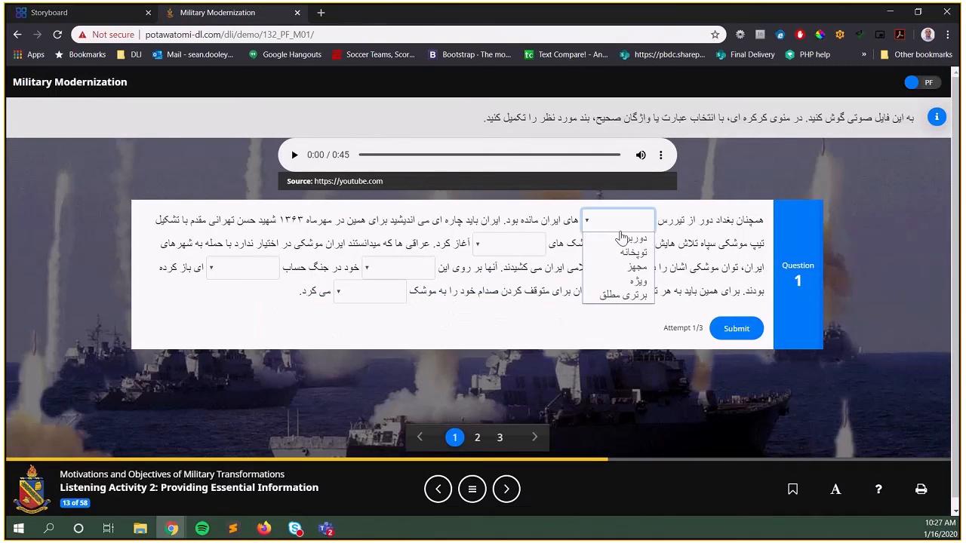
click(530, 247)
click(610, 227)
click(633, 239)
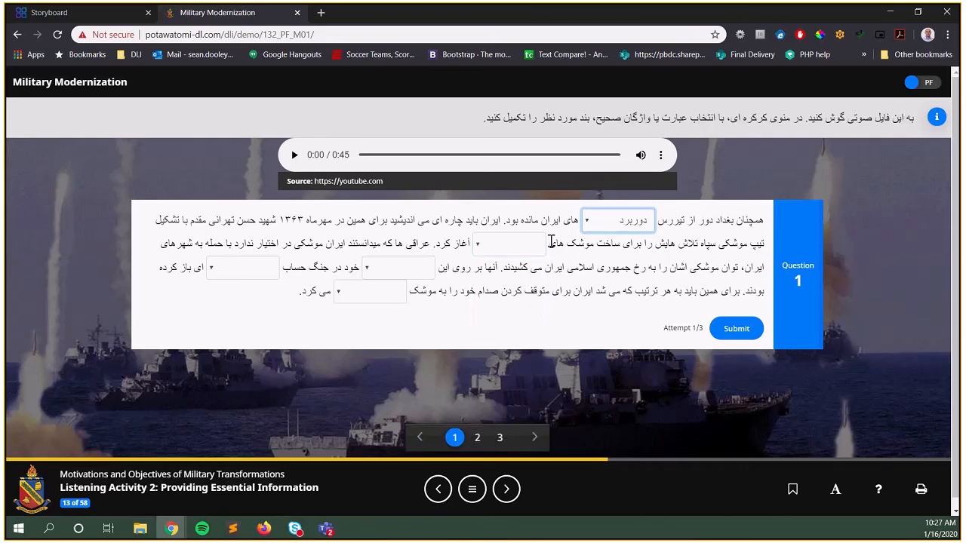
click(513, 244)
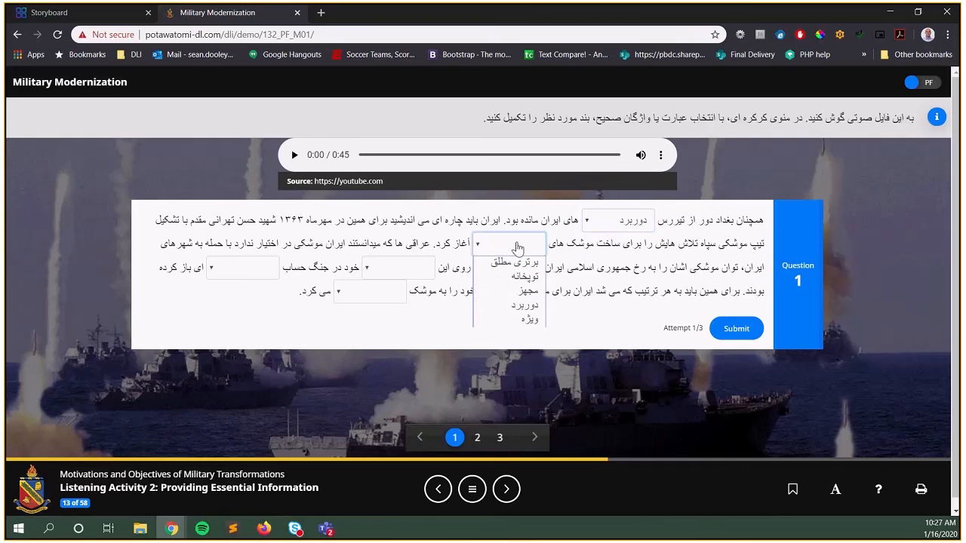
click(520, 295)
Answer the third and last blanks with "مجهز" and the fourth with "توپخانه", and submit Question 1
click(400, 268)
click(375, 307)
click(370, 291)
click(349, 321)
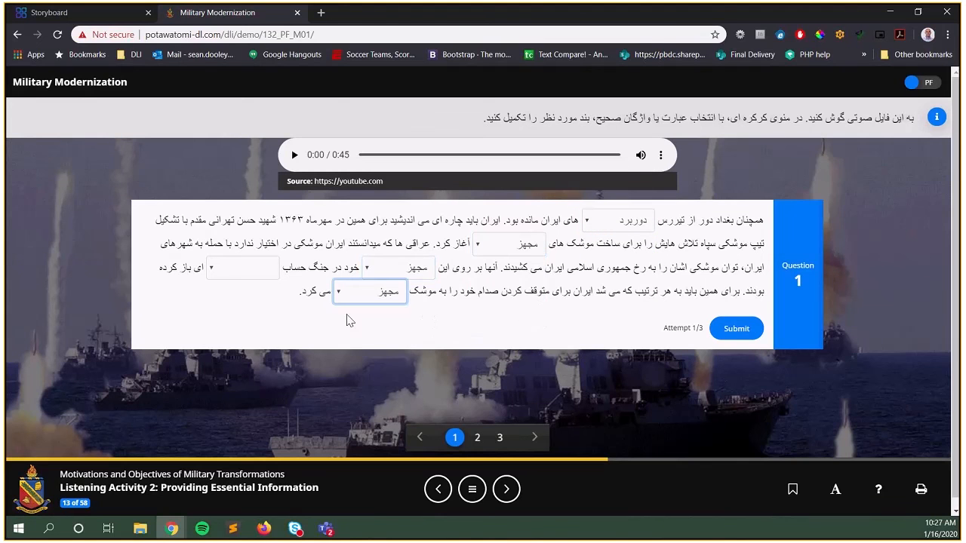
click(241, 274)
click(243, 333)
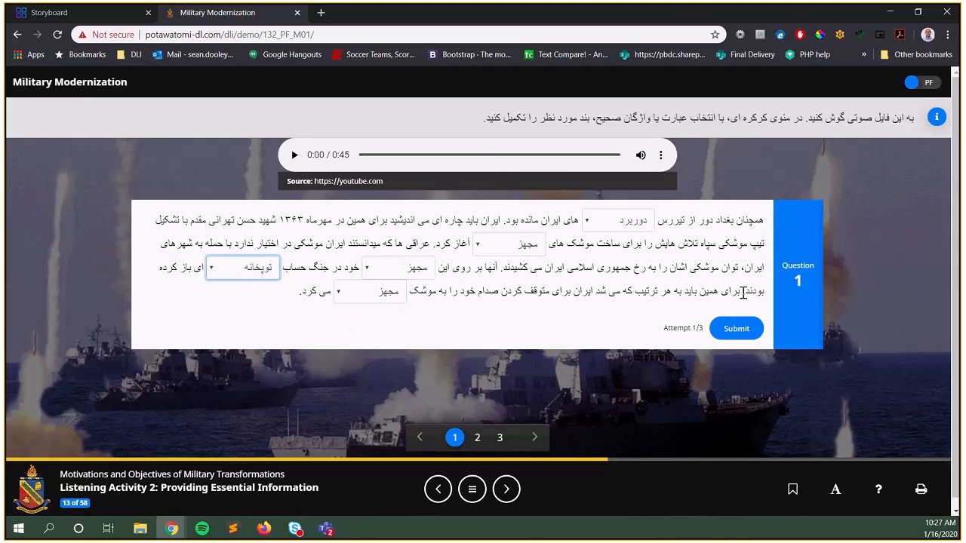
click(735, 330)
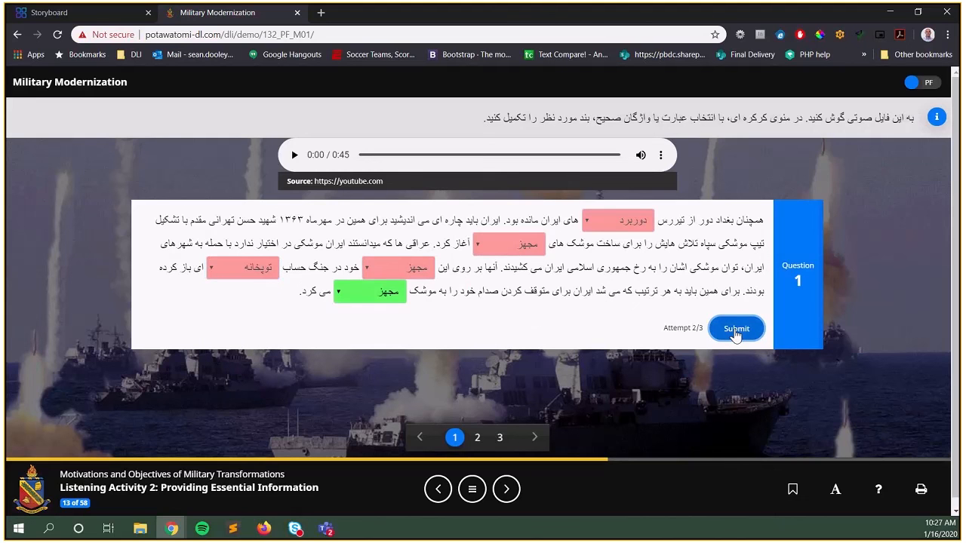
Return to Storyboard and select the words "سپاه تلاش" in the cloze paragraph of Question 1
click(49, 13)
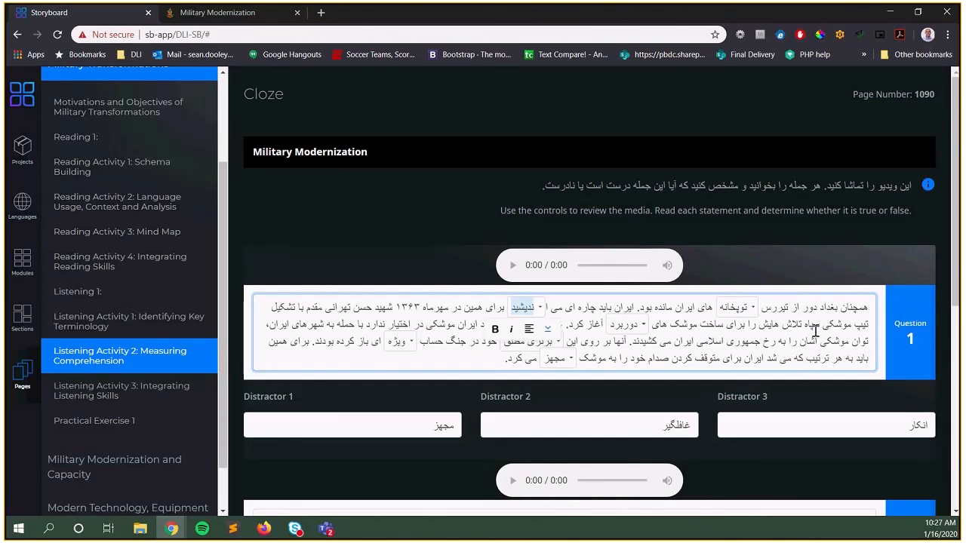
drag(819, 325, 785, 327)
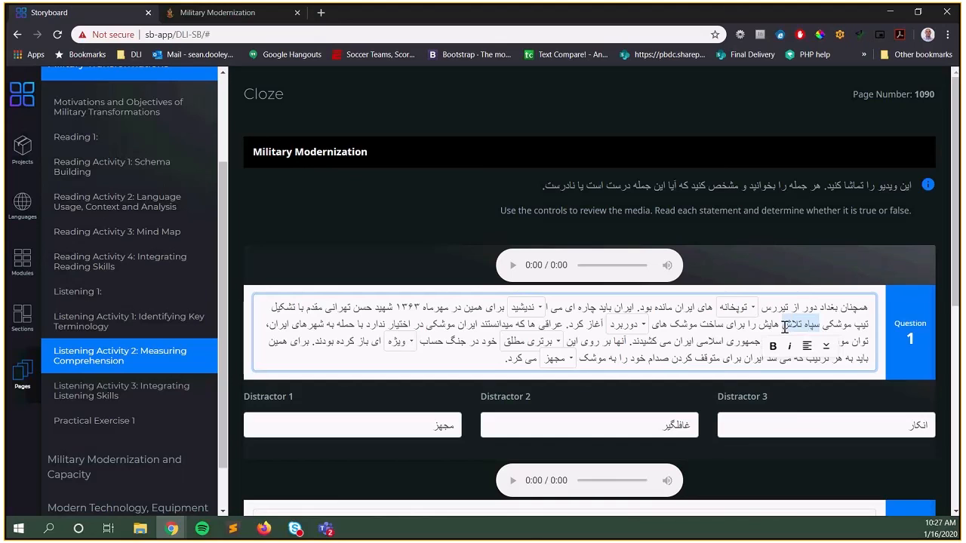